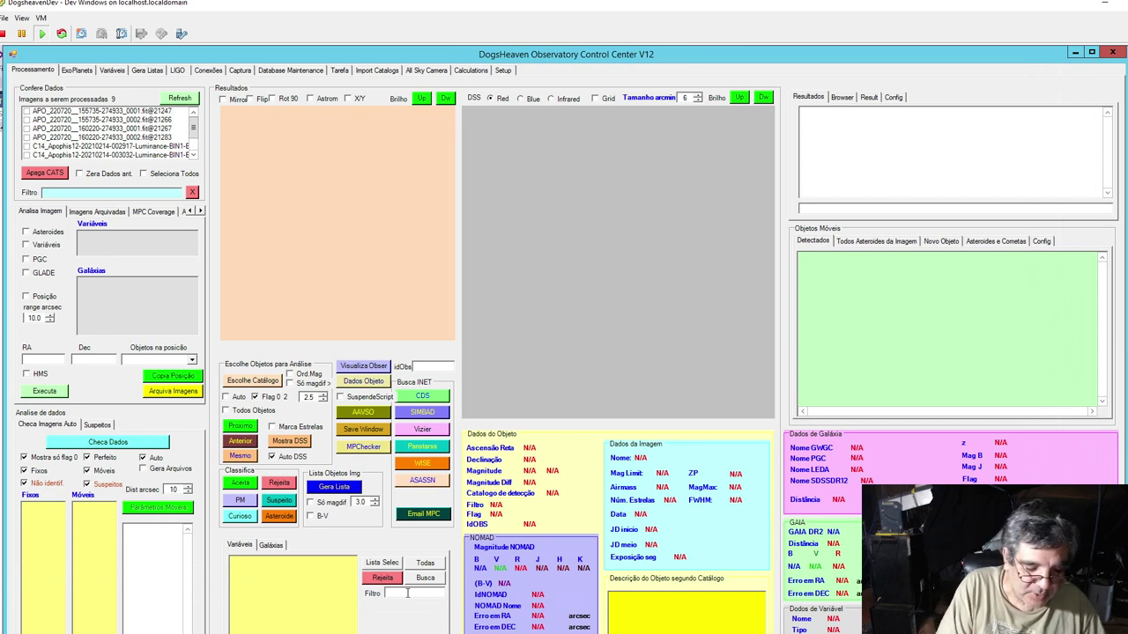
# Search the variable-star observations using the filter HT LUP.
pyautogui.write('HT')
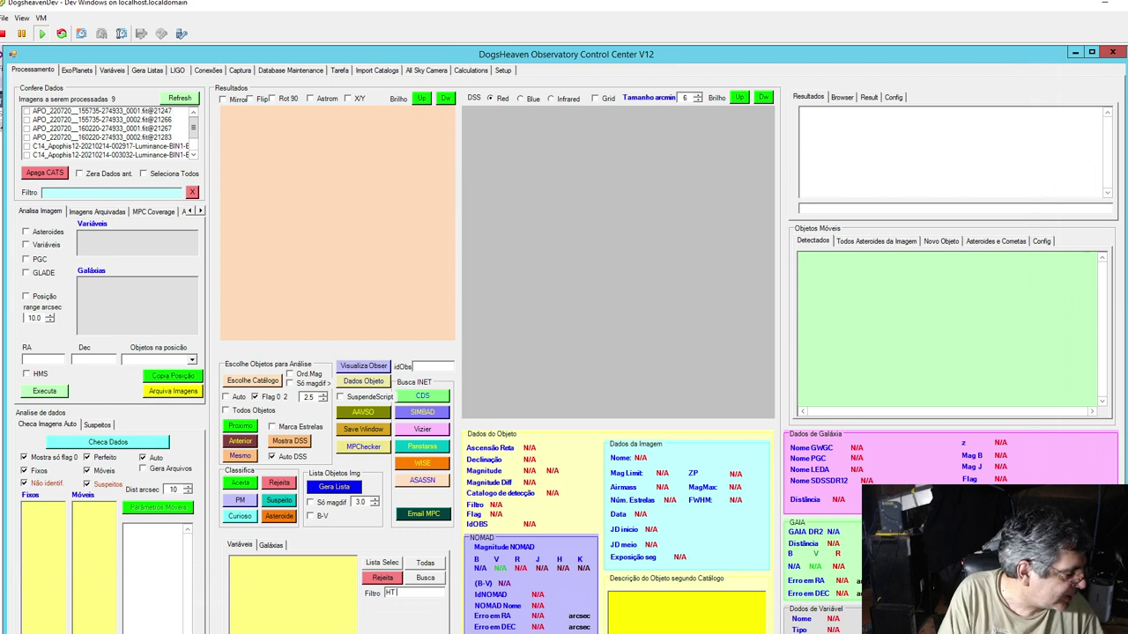
pyautogui.write(' LUP')
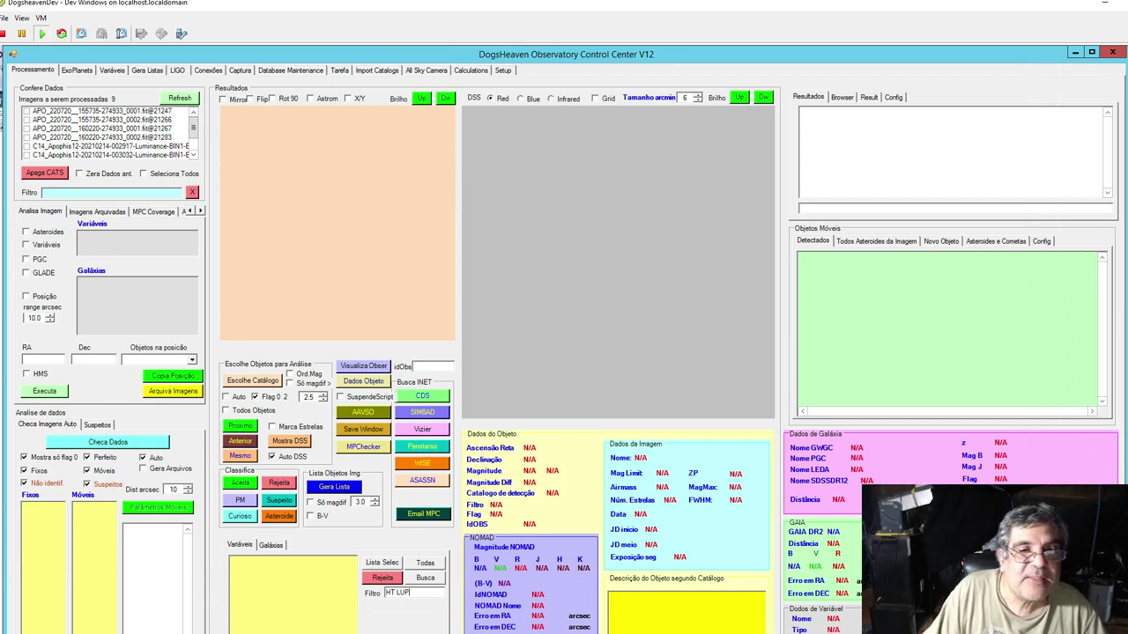
pyautogui.click(359, 498)
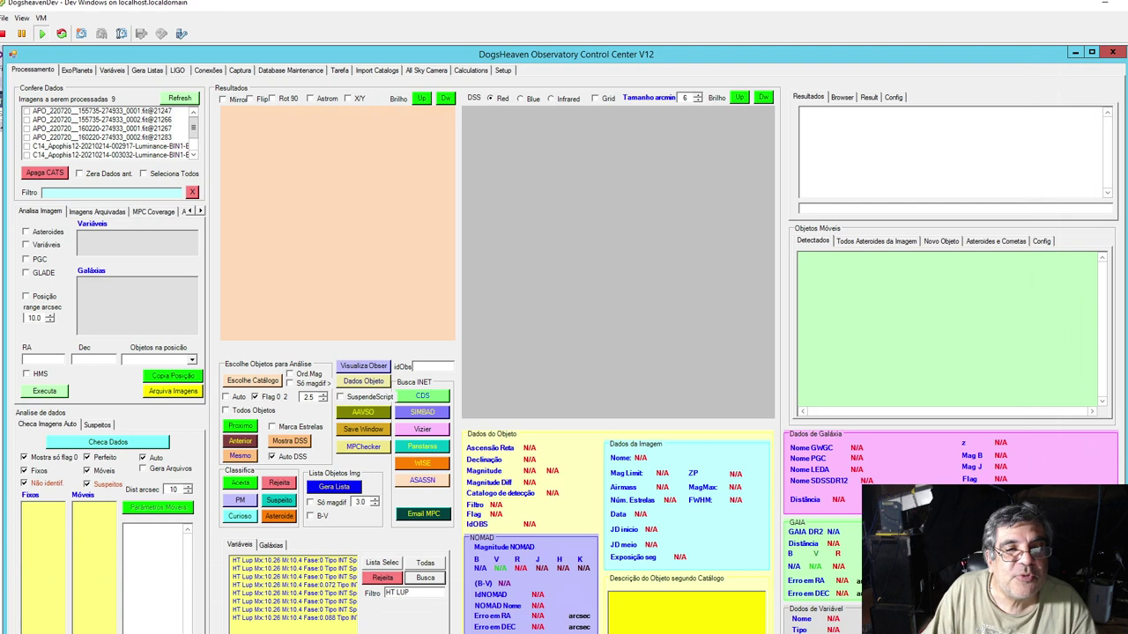
# Review the dates and magnitudes in the HT Lup CSV file, then close the file.
pyautogui.hotkey('alt', 'Tab')
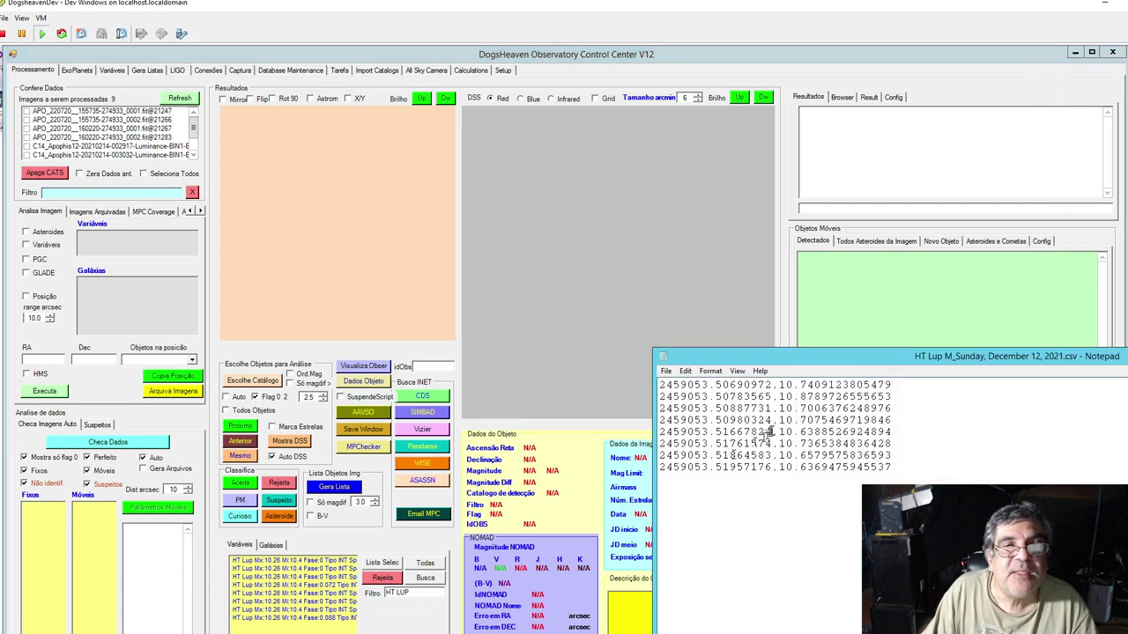
pyautogui.moveTo(835, 359); pyautogui.dragTo(483, 312)
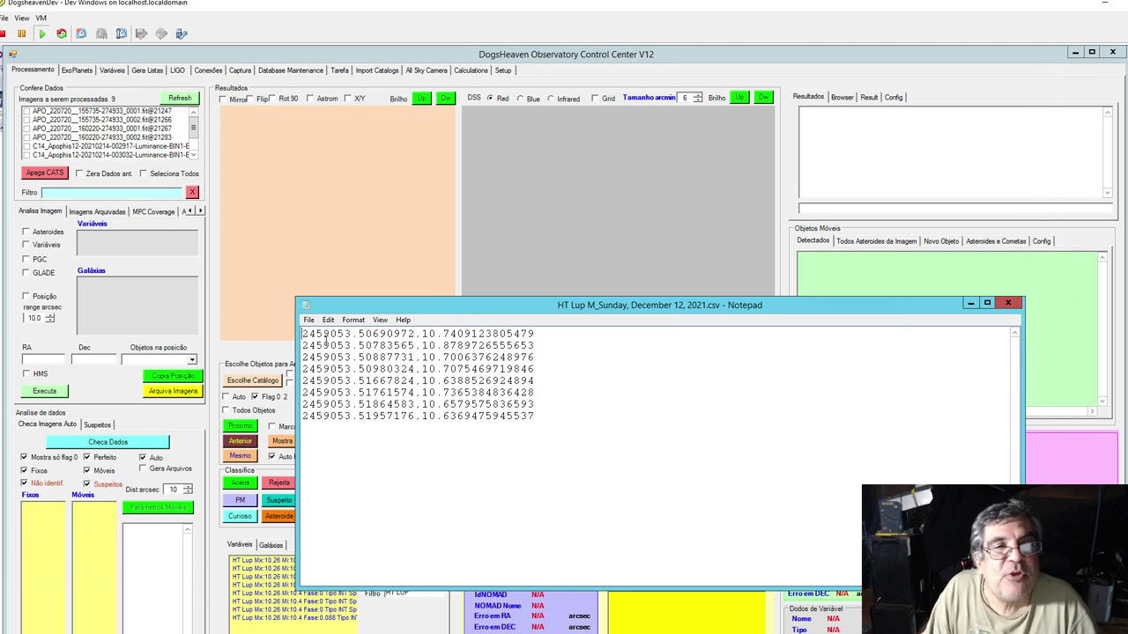
pyautogui.moveTo(329, 336); pyautogui.dragTo(464, 416)
pyautogui.click(413, 360)
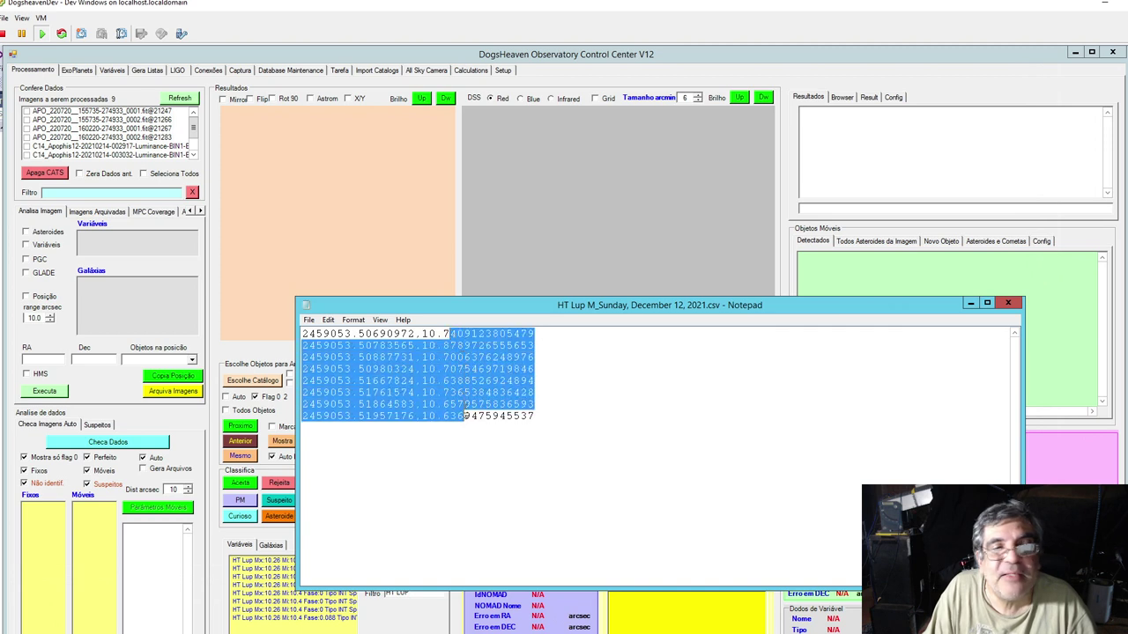
pyautogui.click(464, 393)
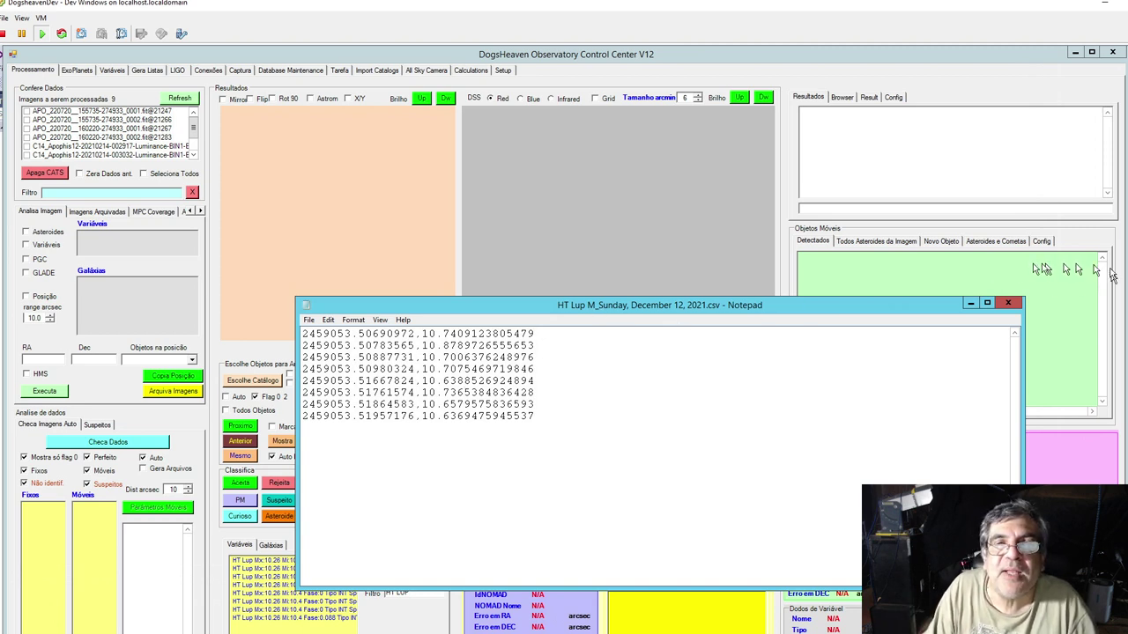
pyautogui.click(1009, 303)
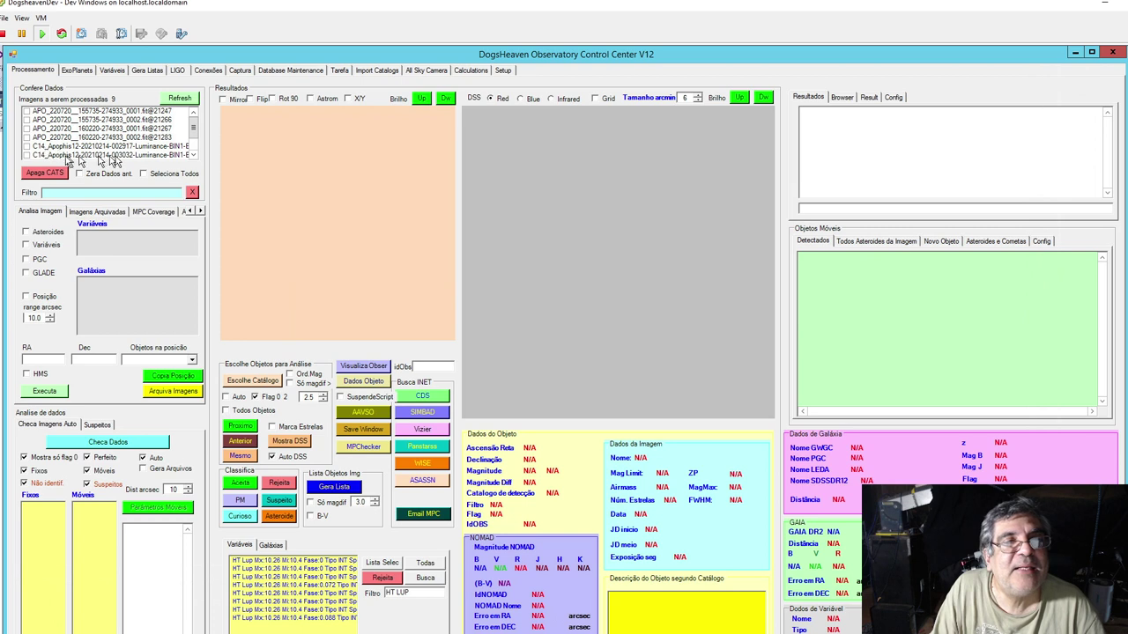
pyautogui.scroll(-1, 196, 134)
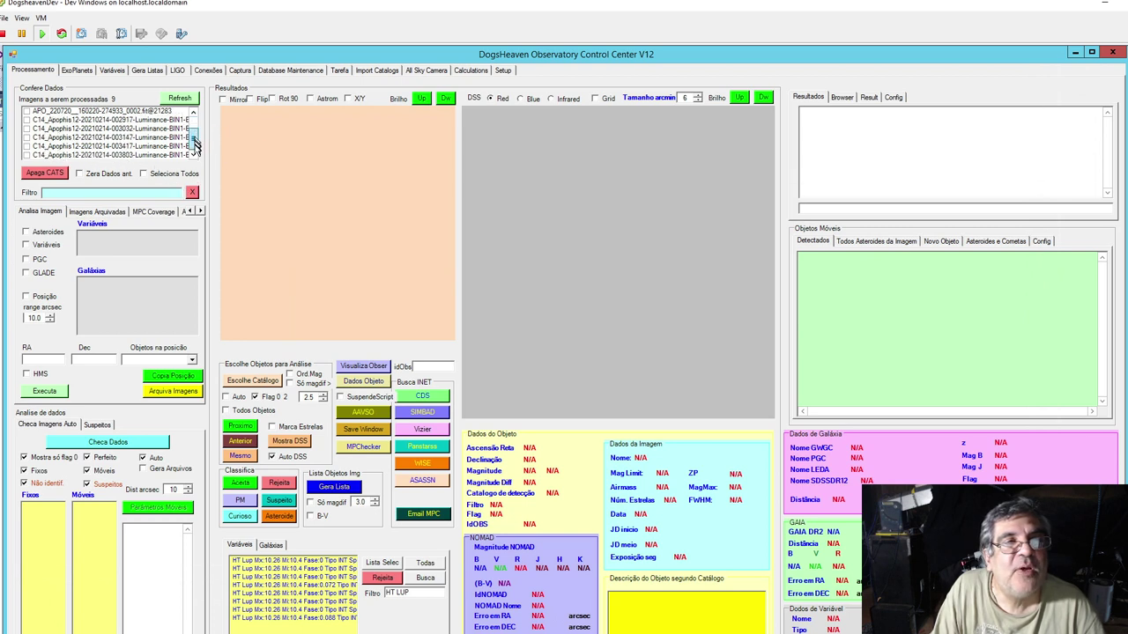
pyautogui.scroll(-1, 195, 134)
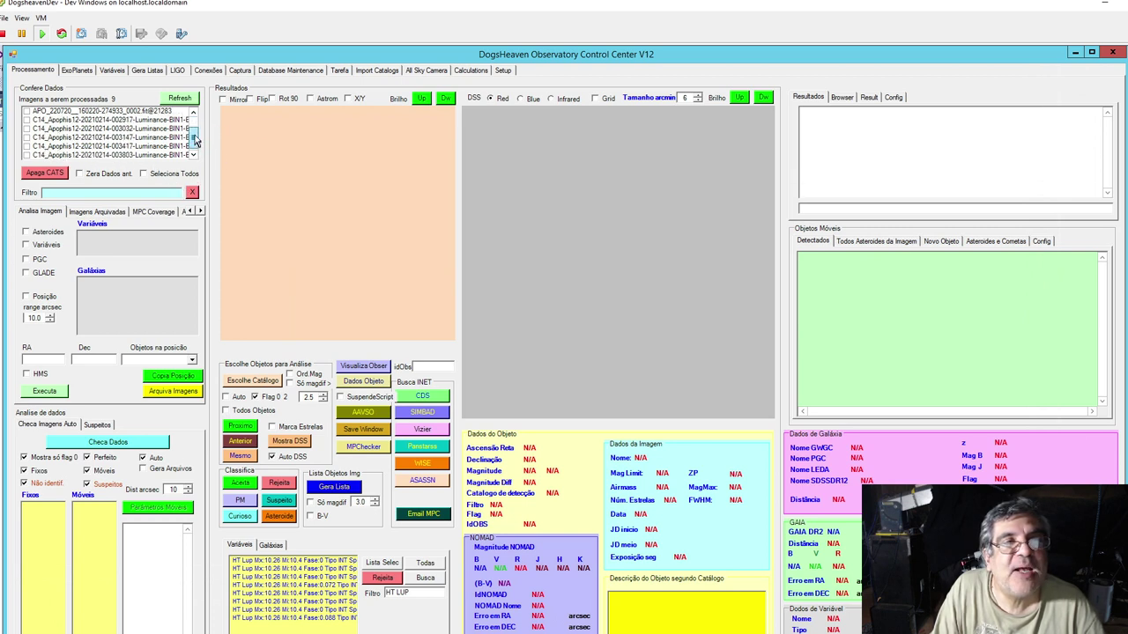
pyautogui.scroll(1, 195, 134)
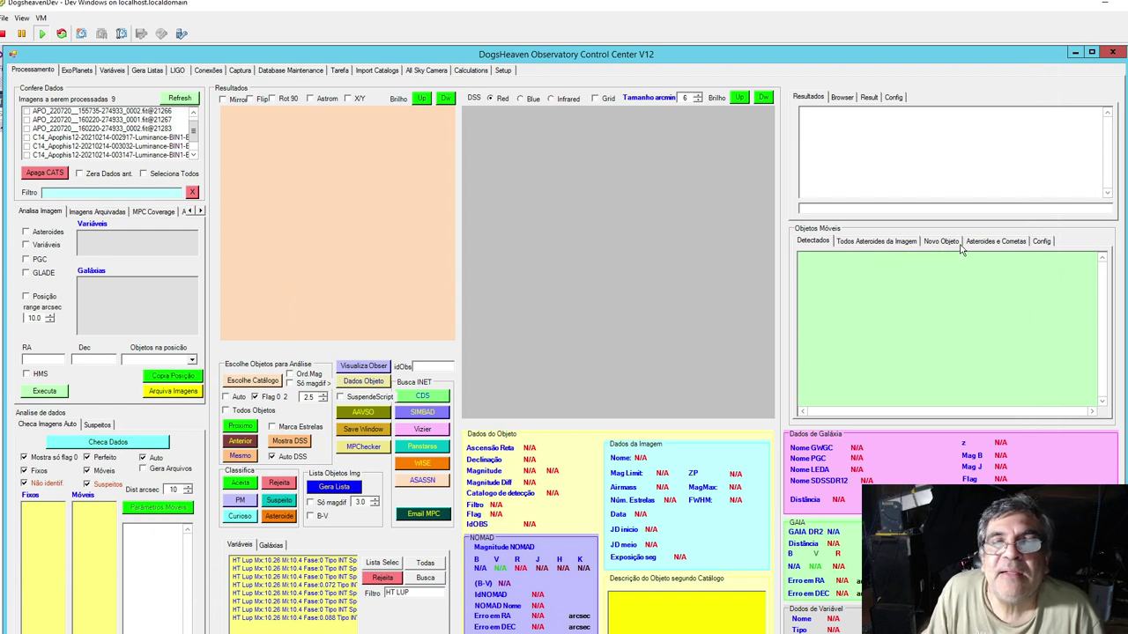
pyautogui.click(892, 246)
pyautogui.click(814, 245)
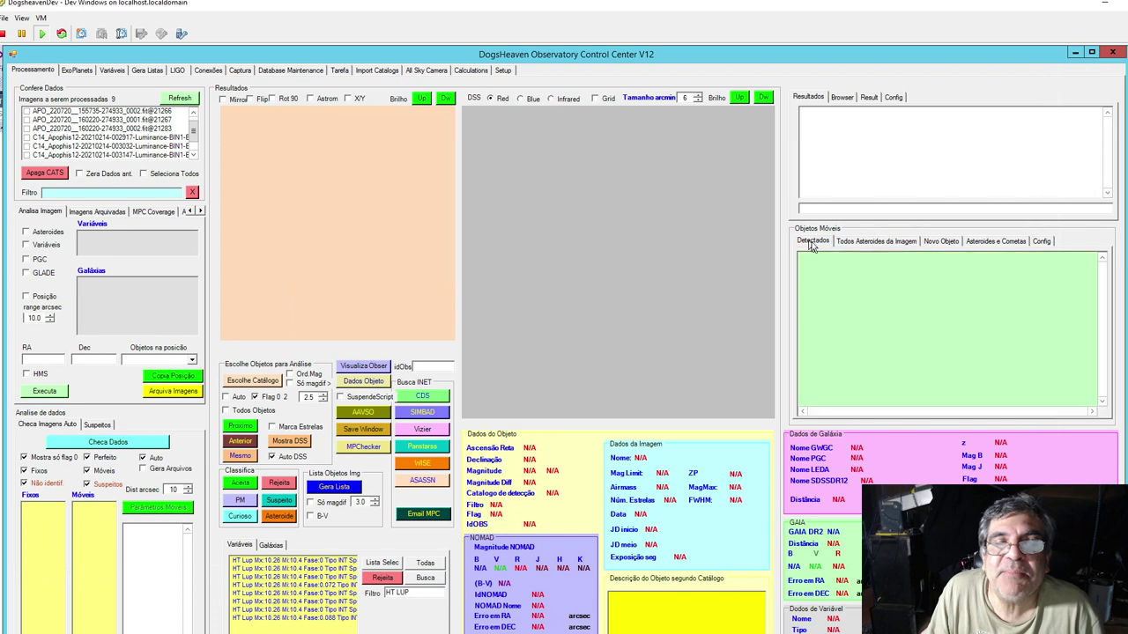
pyautogui.click(871, 245)
pyautogui.click(818, 245)
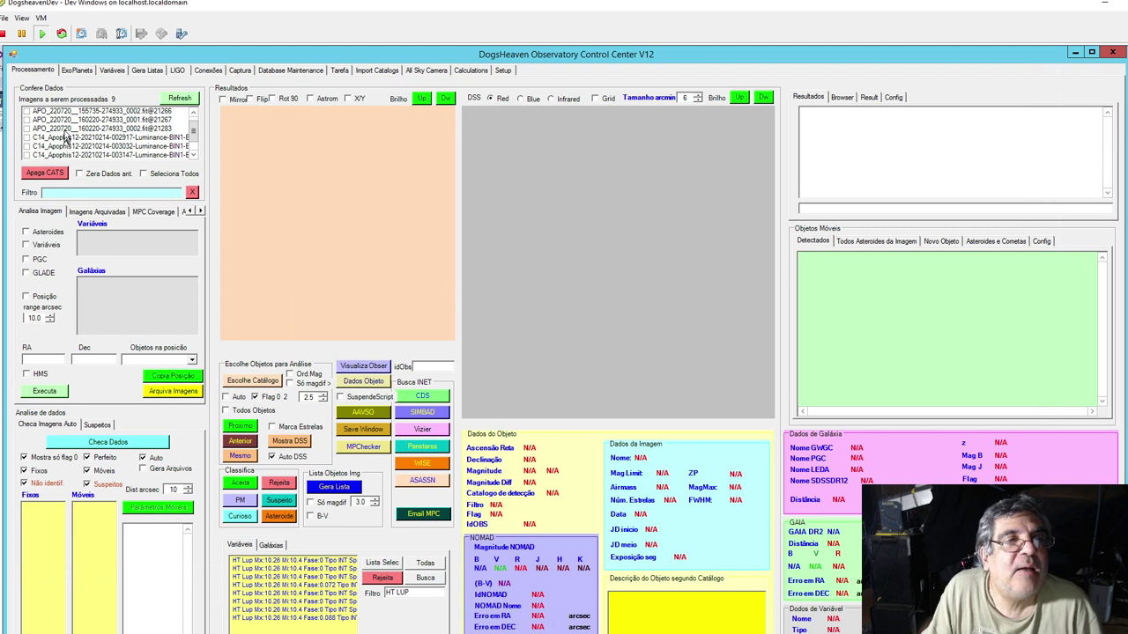
pyautogui.click(66, 121)
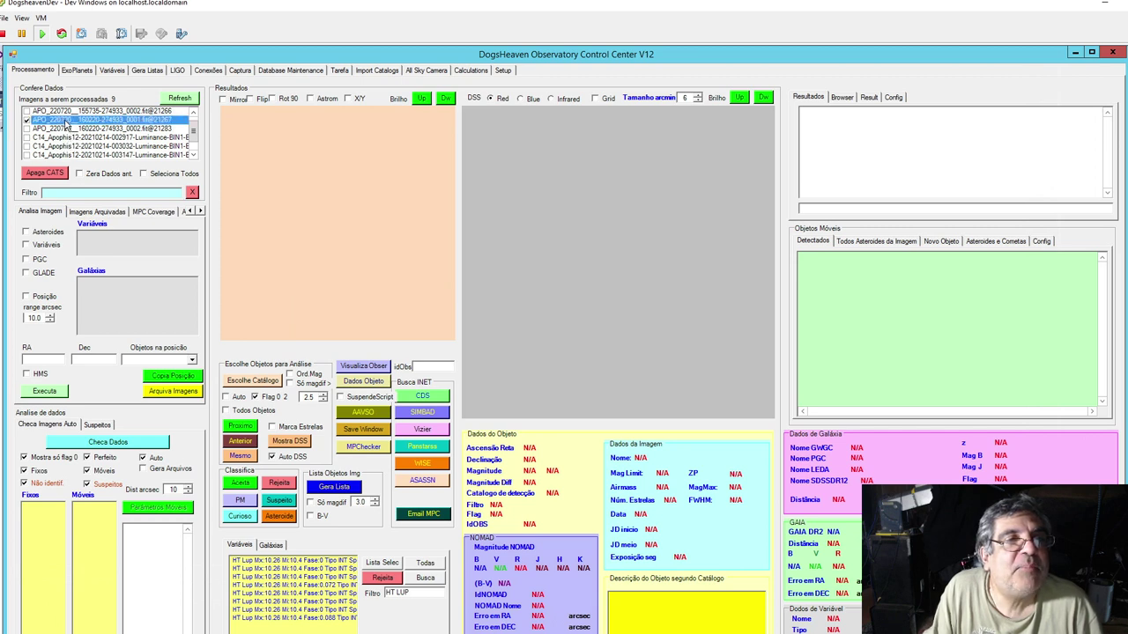
pyautogui.click(251, 383)
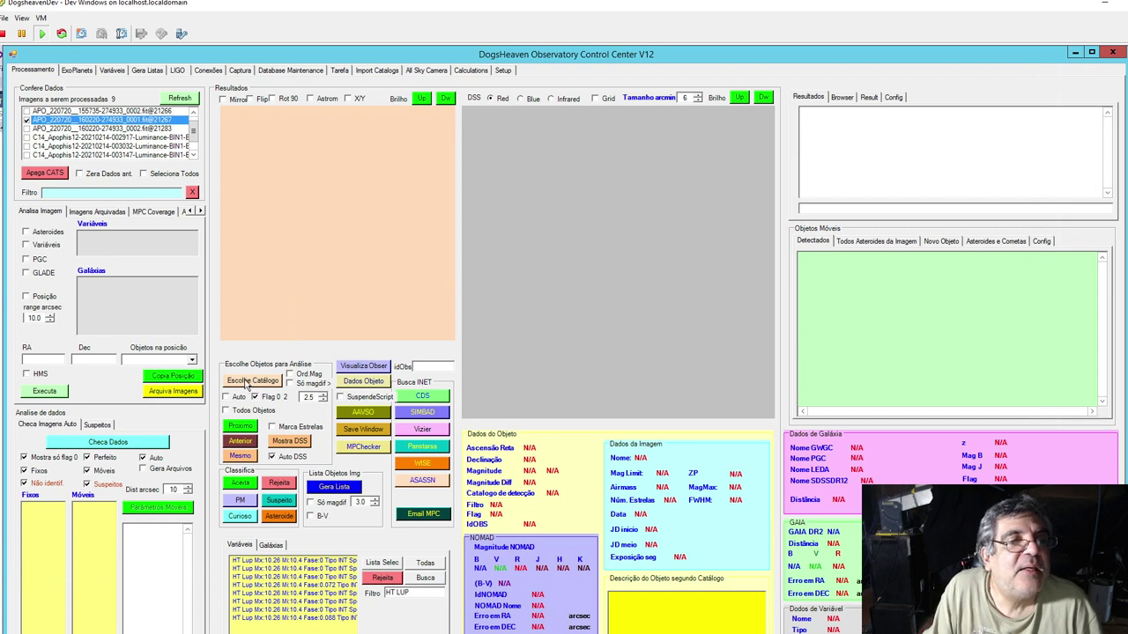
pyautogui.click(49, 232)
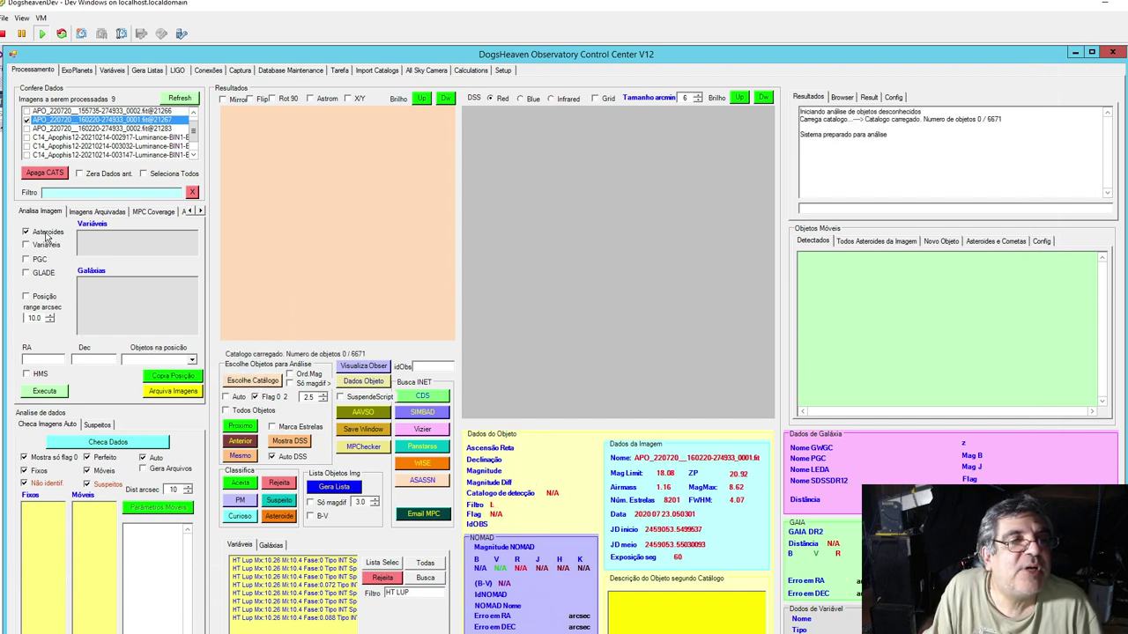
pyautogui.click(46, 391)
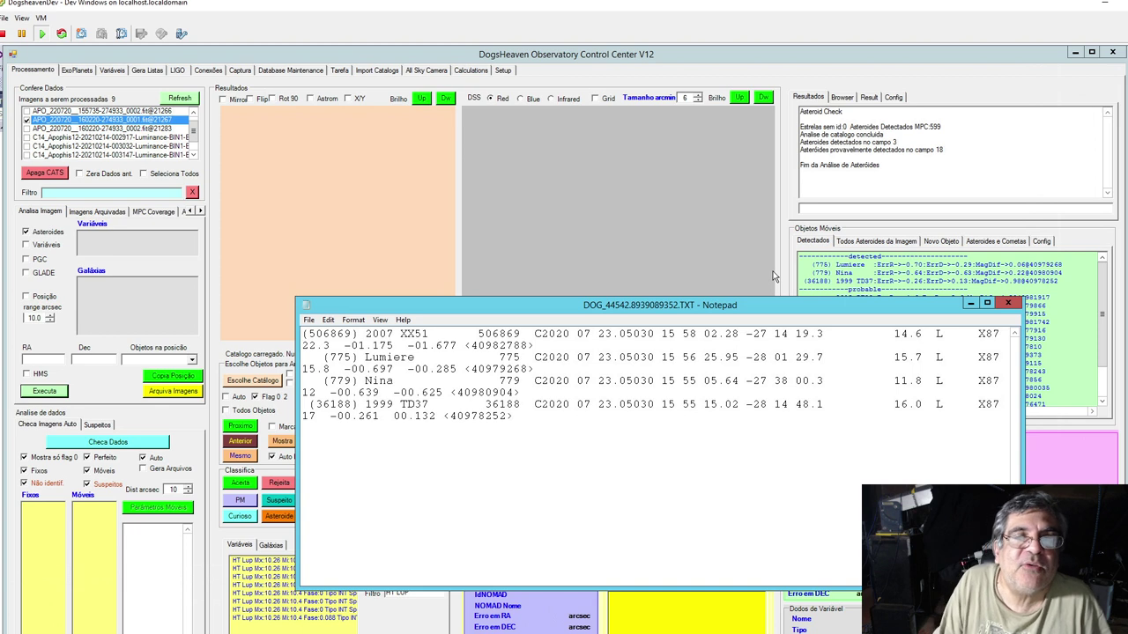
# Widen the DOG_44542.8939089352.TXT asteroid report, examine its residual and observation ID columns, and close it.
pyautogui.moveTo(297, 297); pyautogui.dragTo(51, 226)
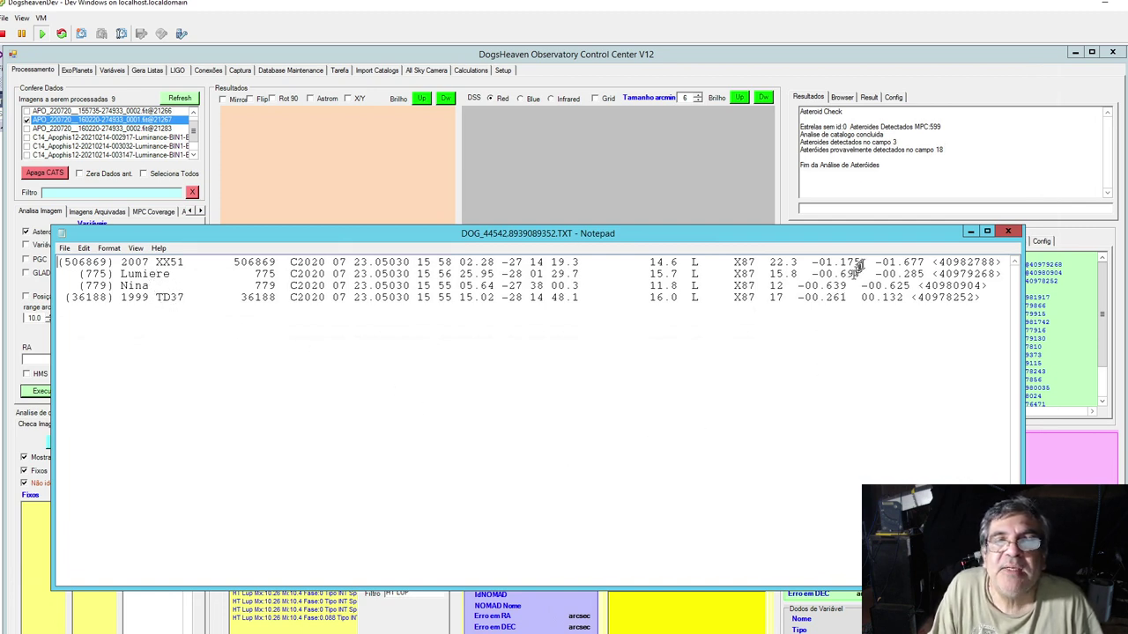
pyautogui.moveTo(867, 256); pyautogui.dragTo(870, 298)
pyautogui.click(929, 304)
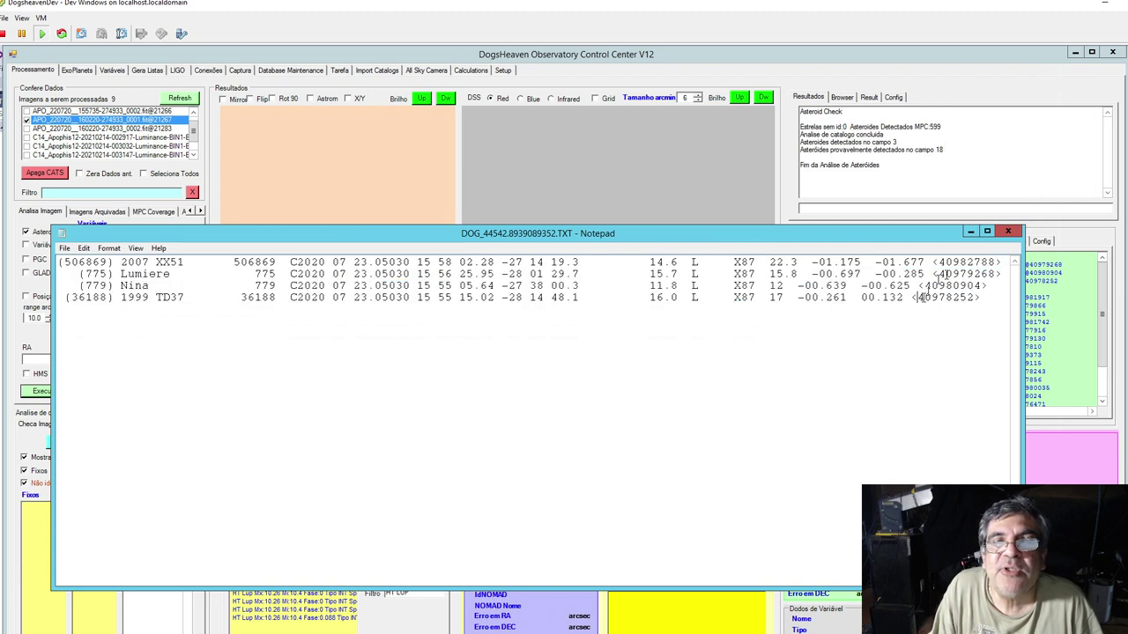
pyautogui.click(1008, 232)
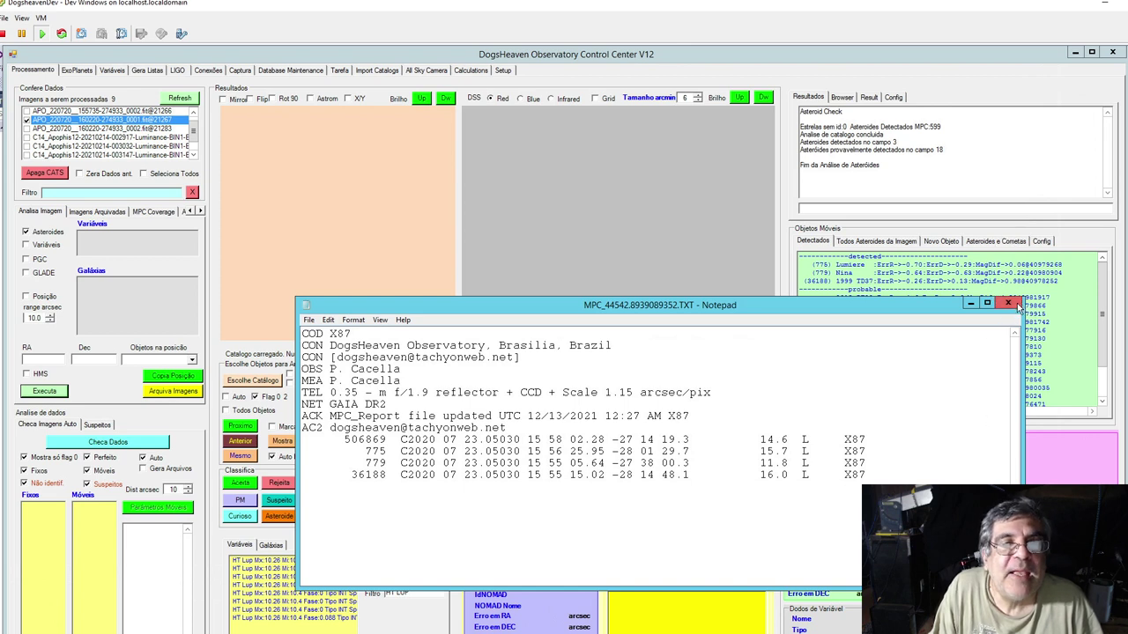
# Review the MPC report MPC_44542.8939089352.TXT, close it, and show the list of all asteroids in the image.
pyautogui.moveTo(892, 473); pyautogui.dragTo(371, 328)
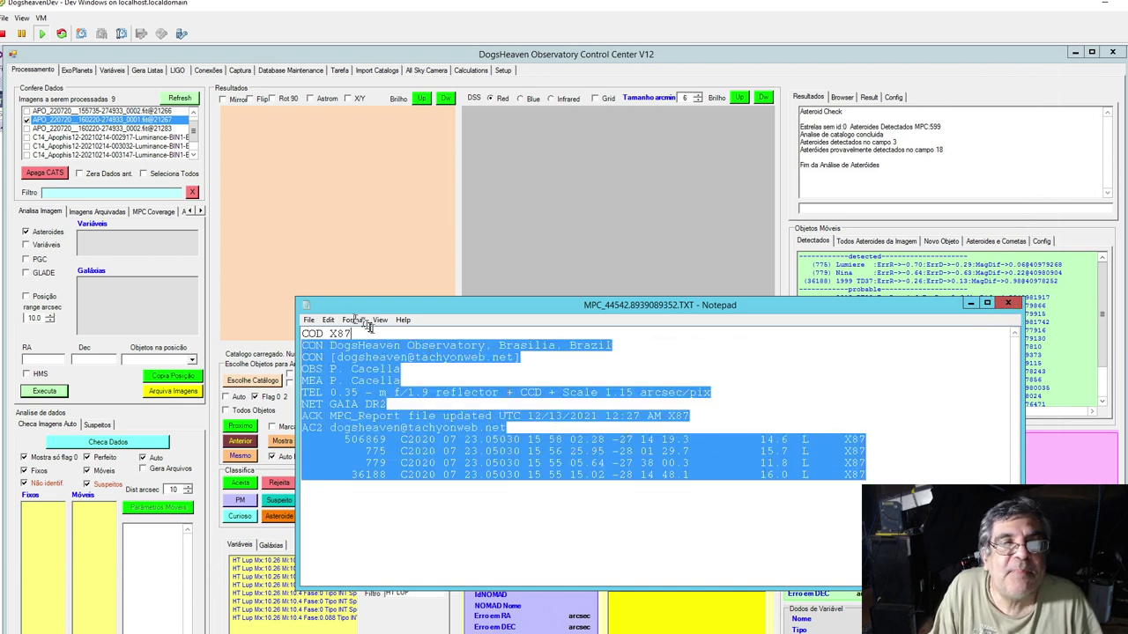
pyautogui.click(1007, 304)
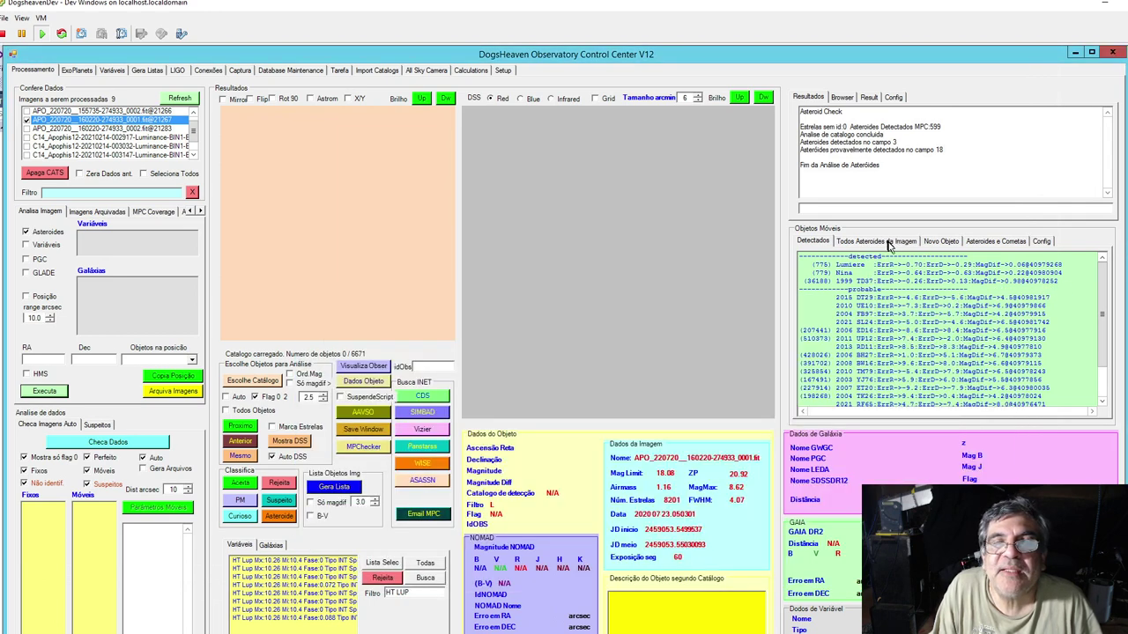
pyautogui.click(890, 242)
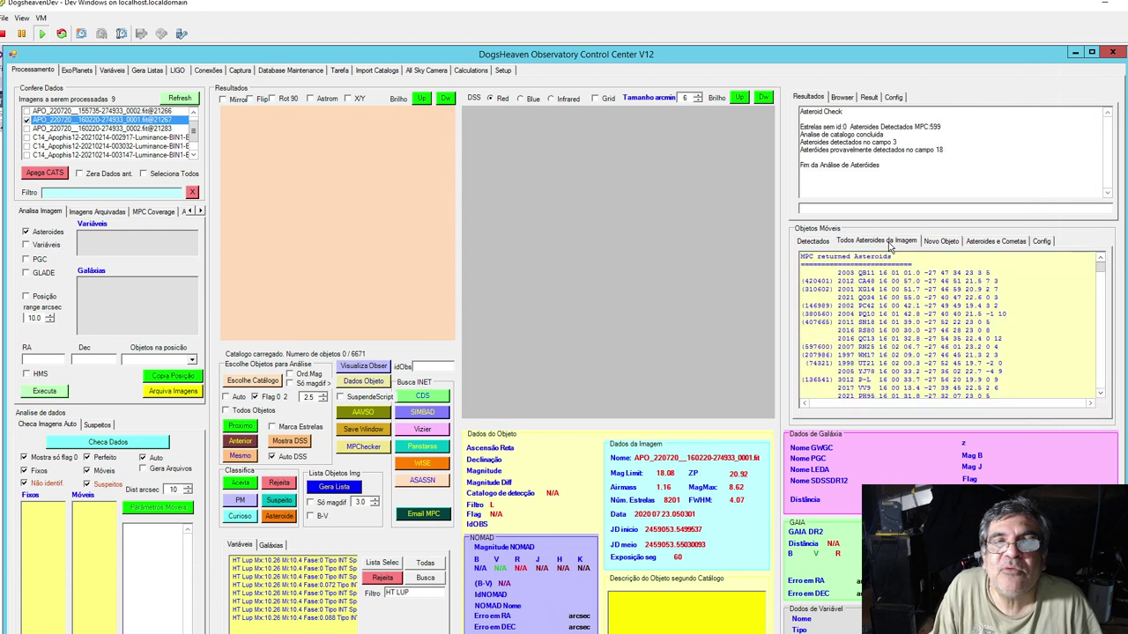
# Create a new report for a new moving object.
pyautogui.click(941, 244)
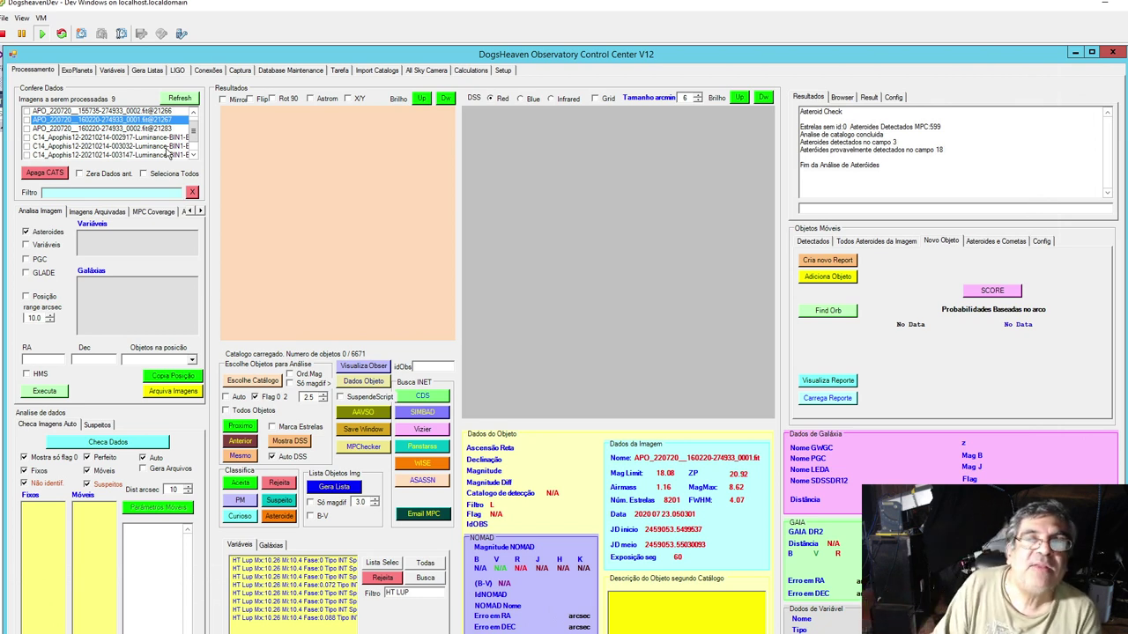
pyautogui.moveTo(196, 130); pyautogui.dragTo(198, 145)
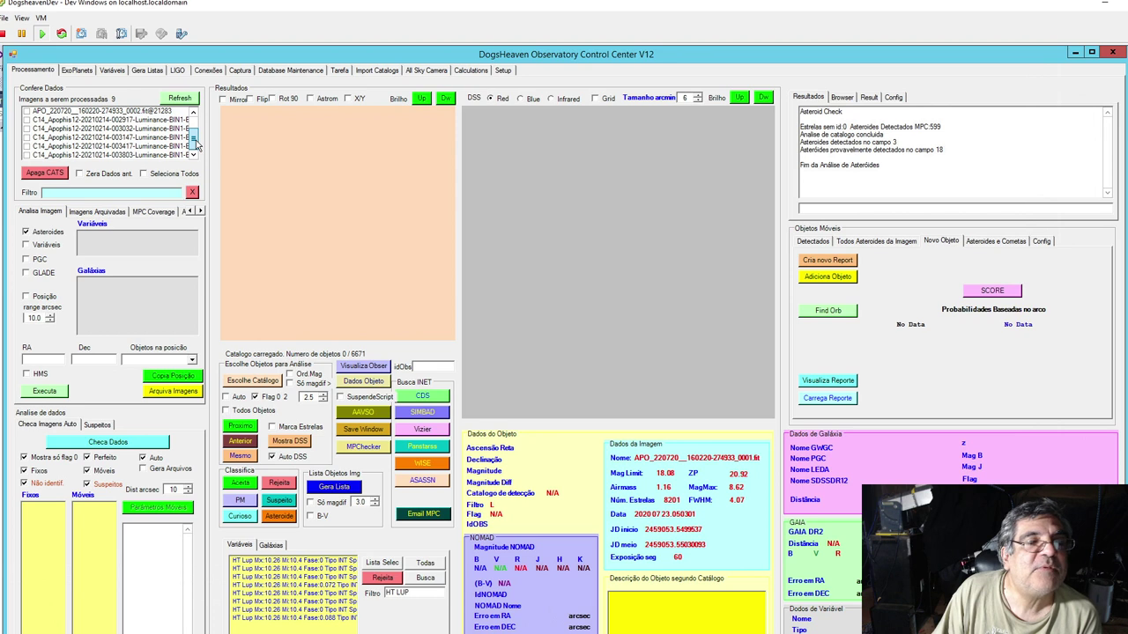
pyautogui.click(830, 262)
pyautogui.click(814, 504)
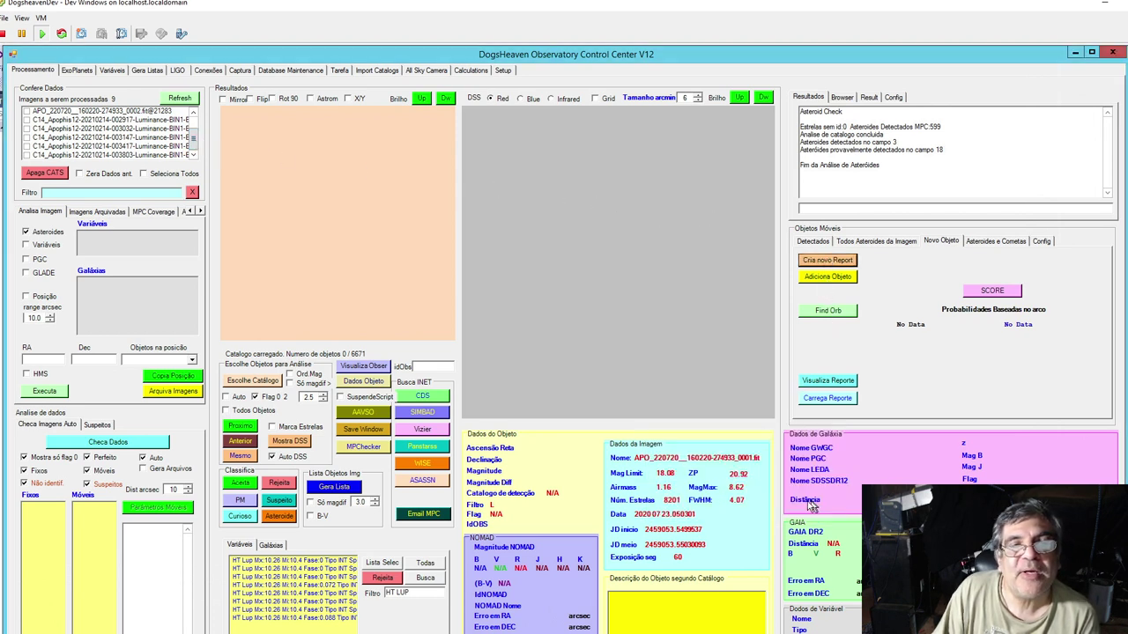
pyautogui.click(69, 122)
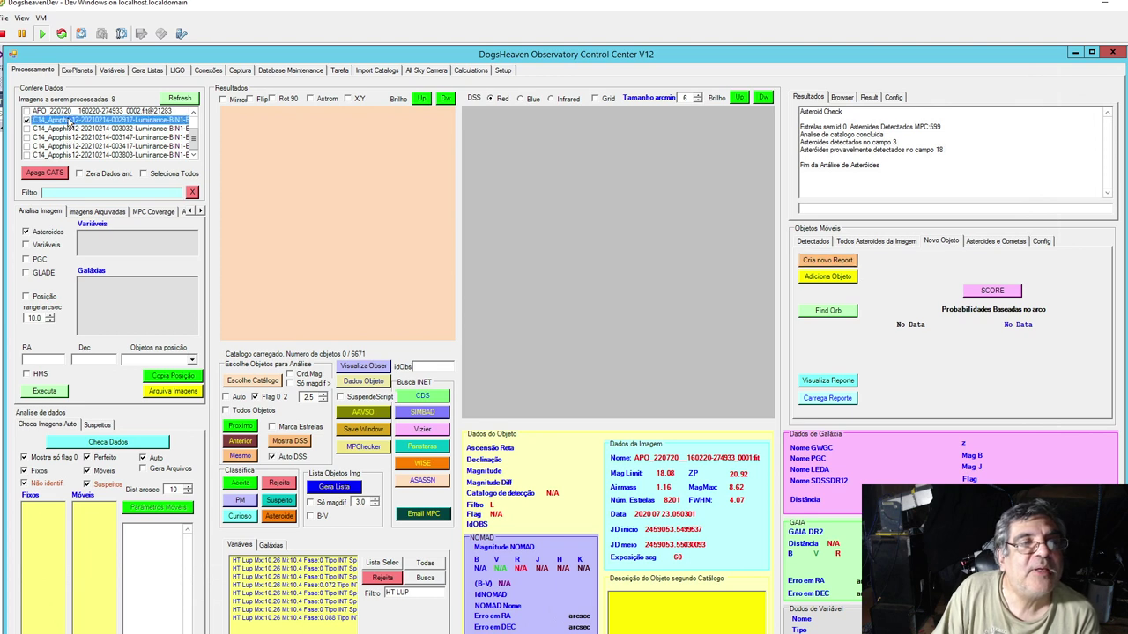
pyautogui.click(261, 383)
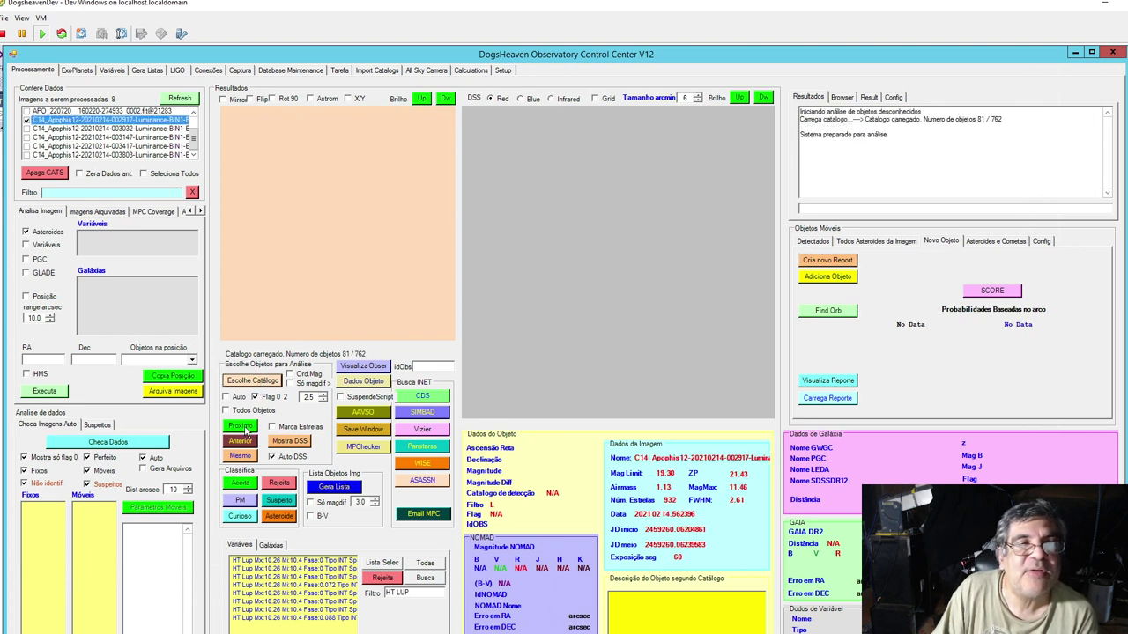
pyautogui.click(246, 431)
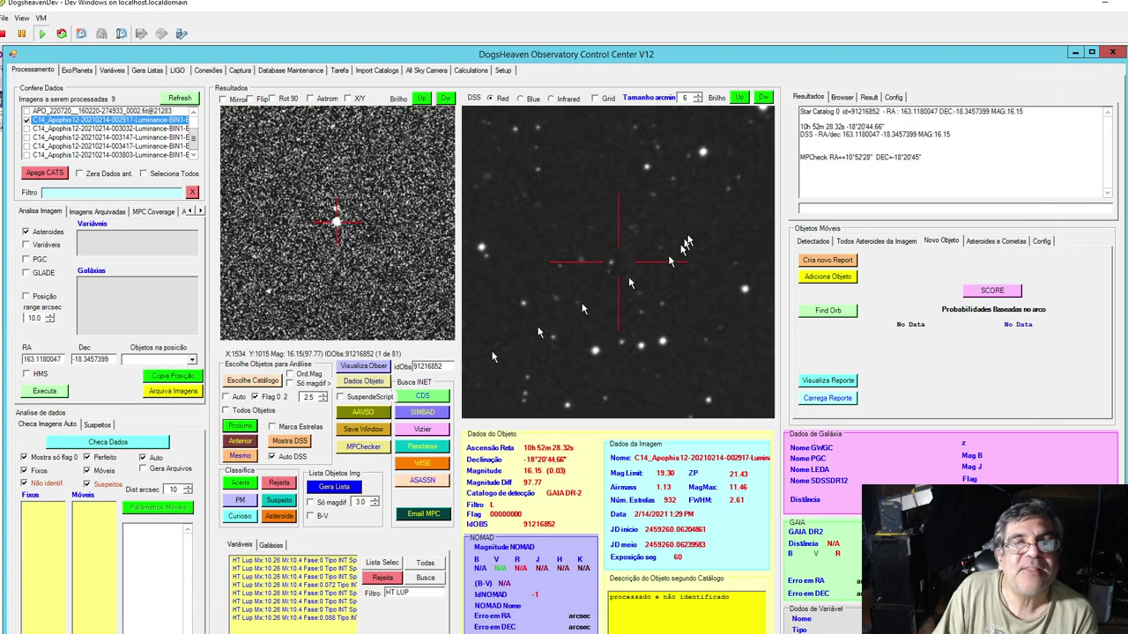
pyautogui.click(825, 280)
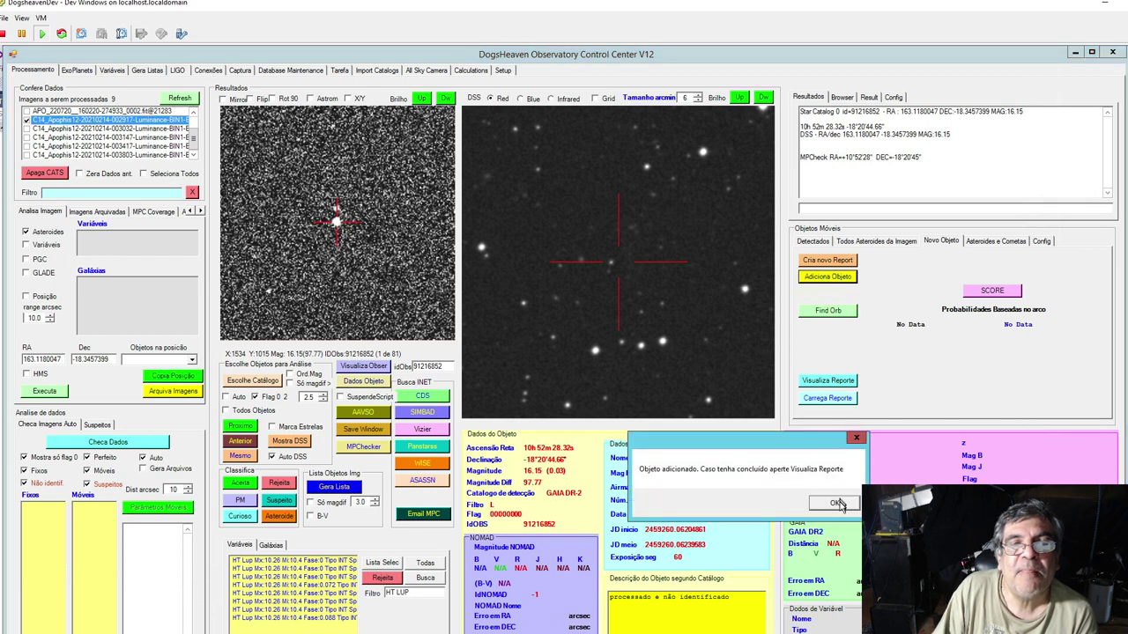
pyautogui.click(835, 503)
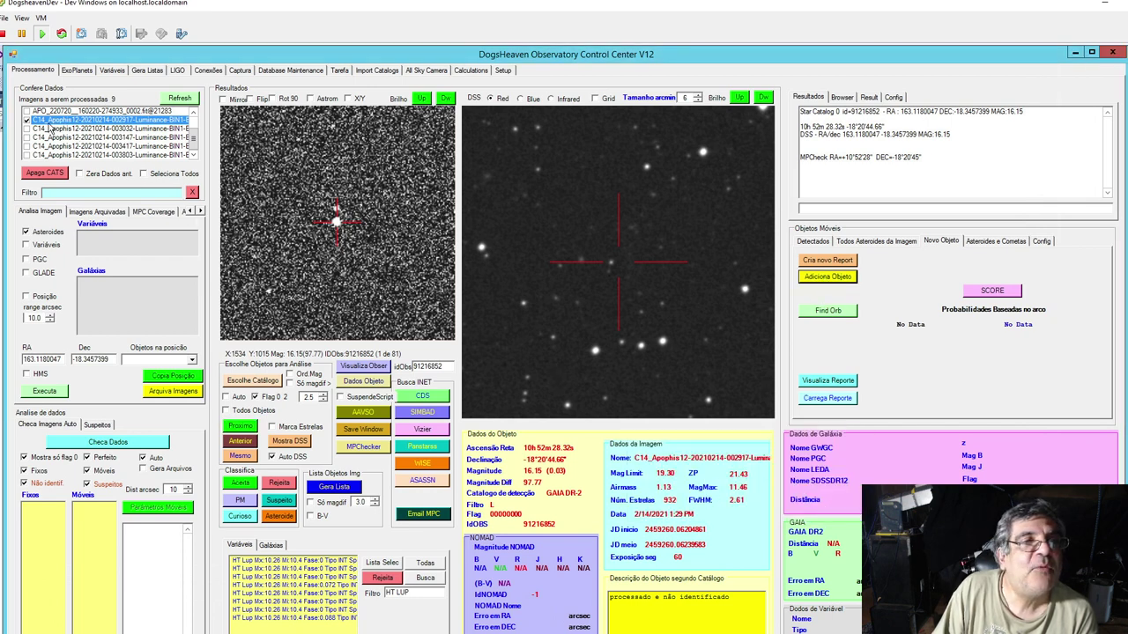
pyautogui.click(50, 128)
pyautogui.click(248, 380)
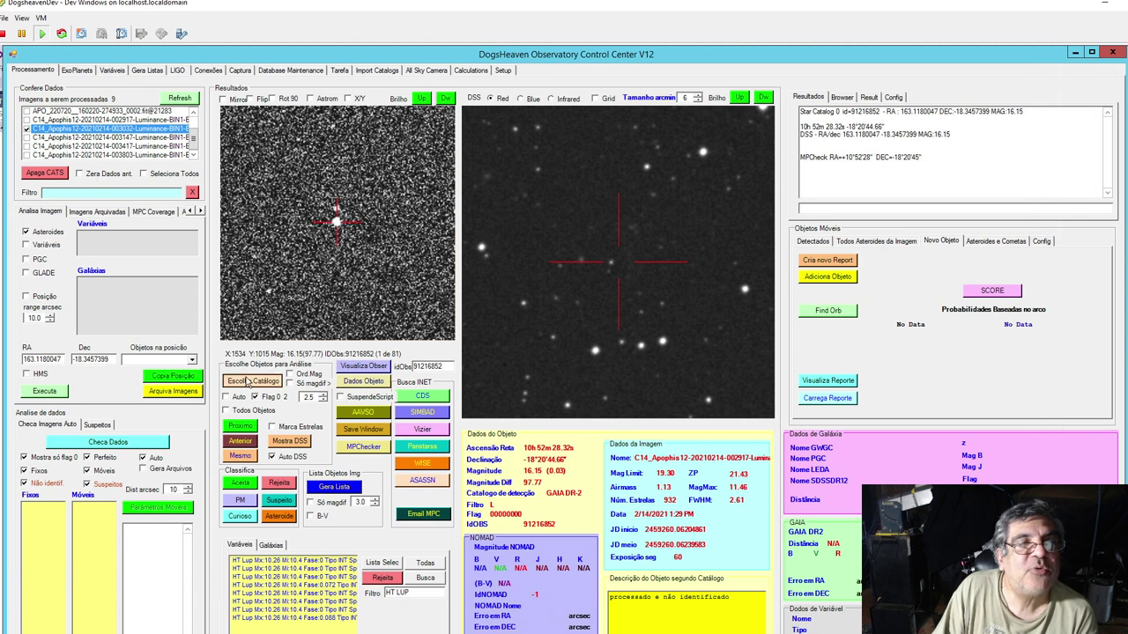
pyautogui.click(240, 426)
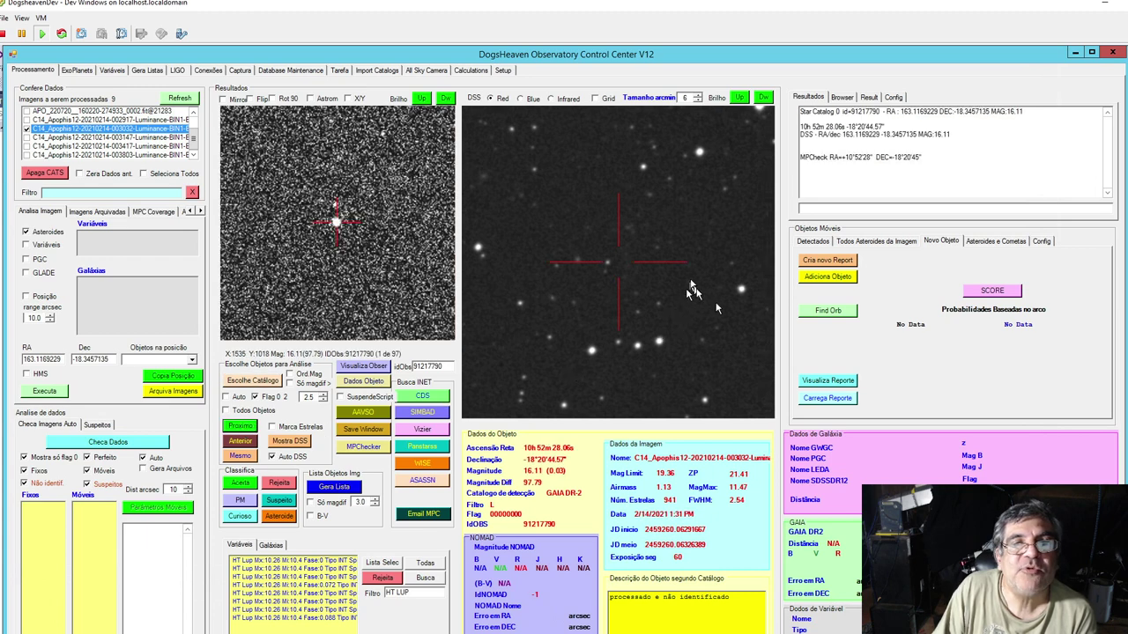
pyautogui.click(829, 279)
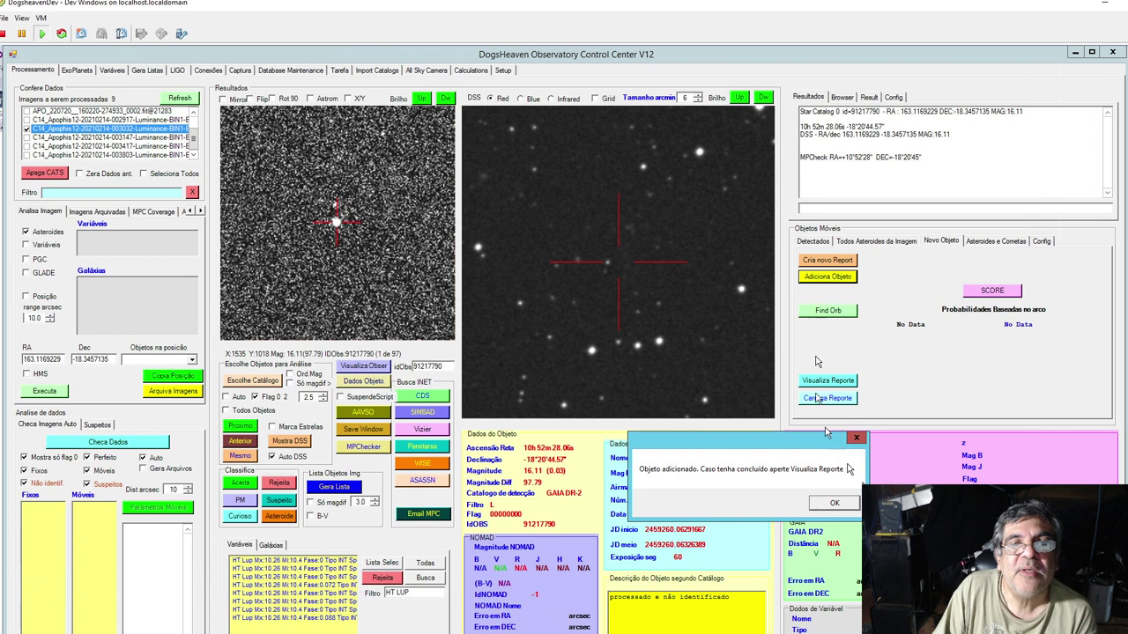
pyautogui.click(847, 507)
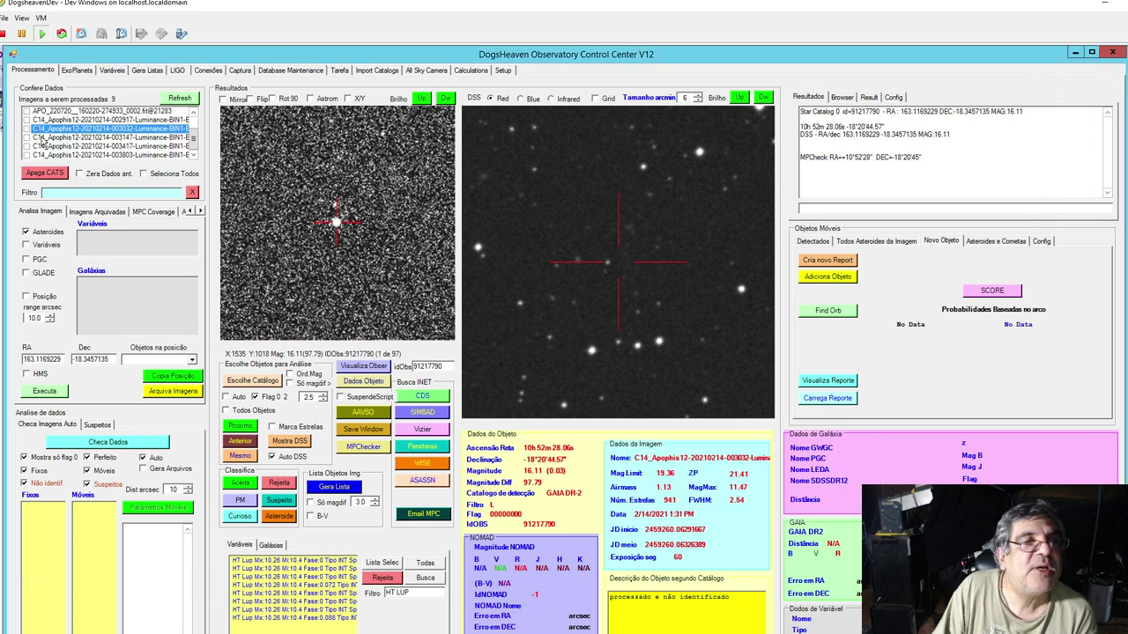
pyautogui.click(41, 138)
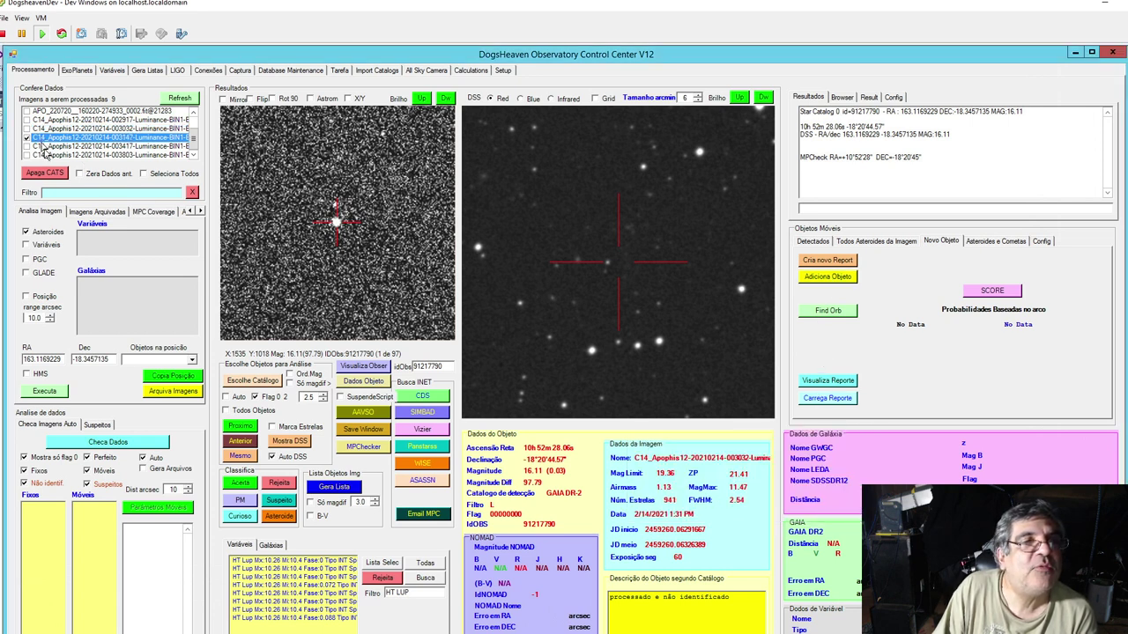
pyautogui.click(271, 385)
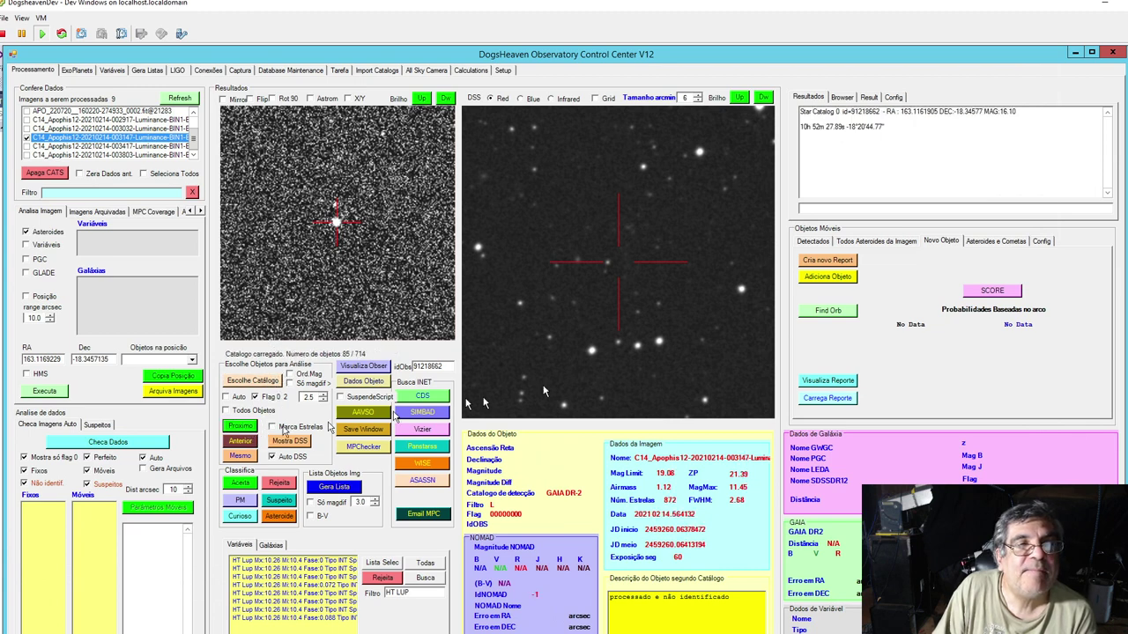
pyautogui.click(840, 280)
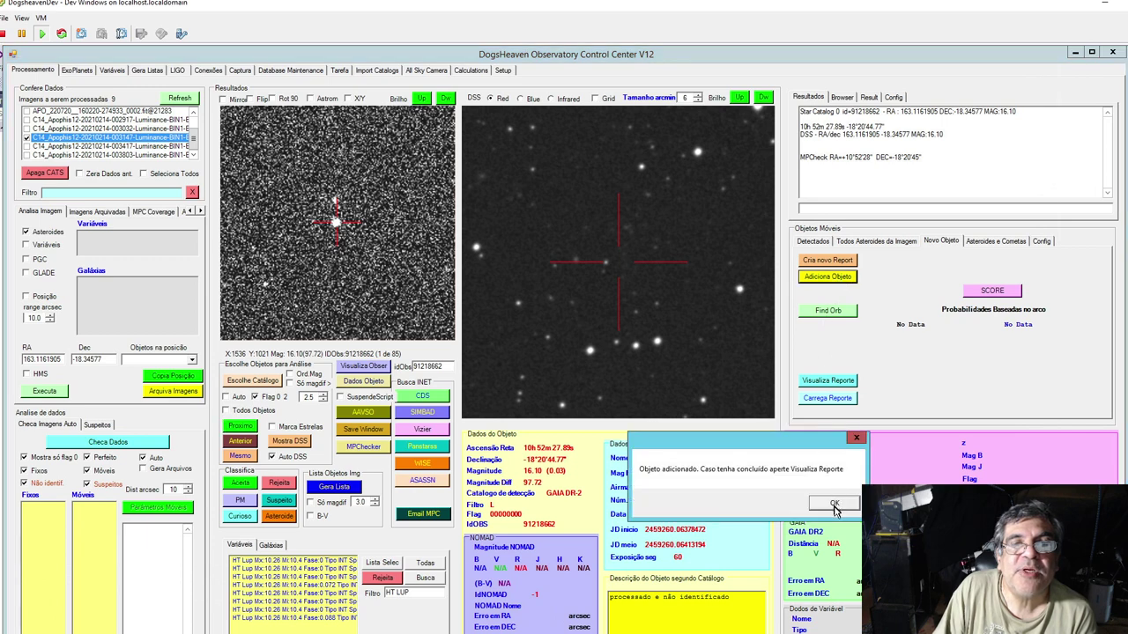
pyautogui.click(833, 505)
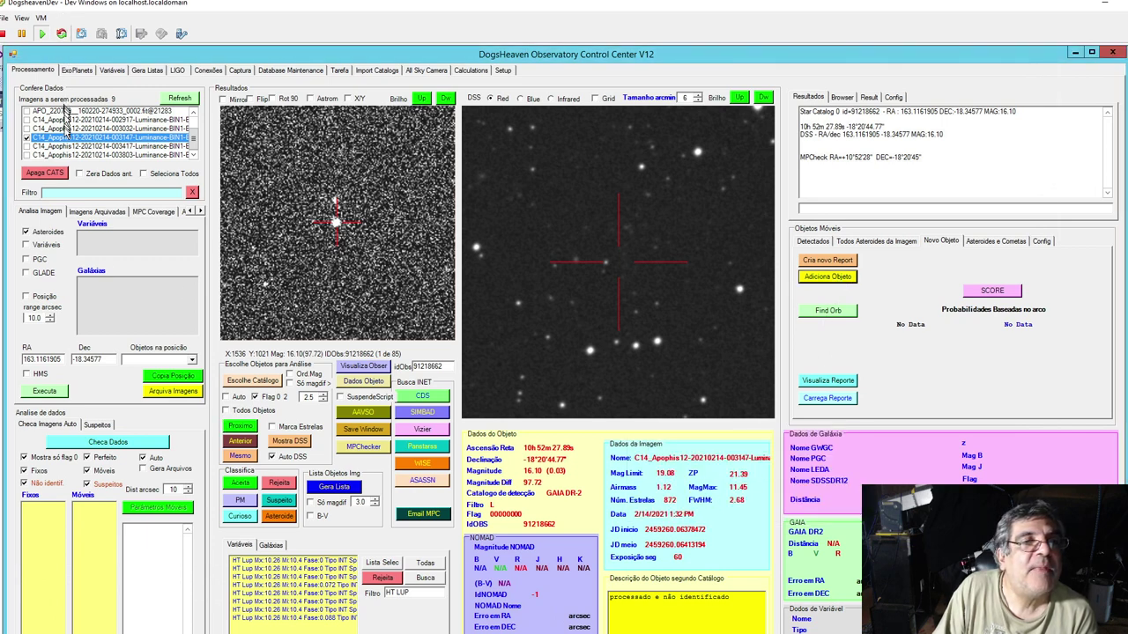
pyautogui.click(59, 147)
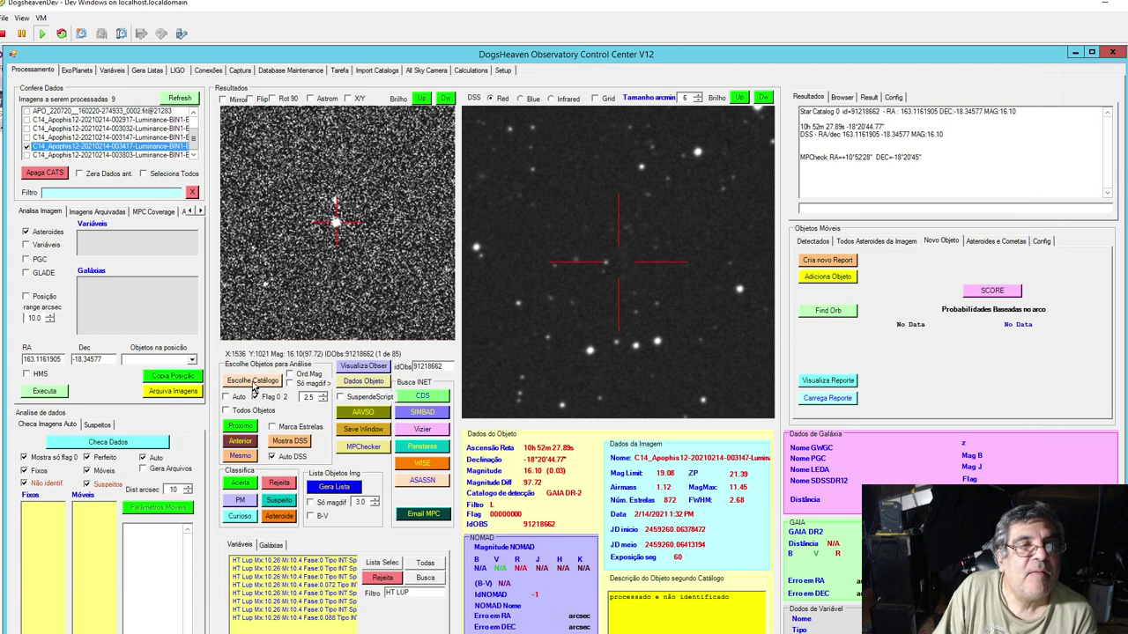
pyautogui.click(241, 426)
pyautogui.click(241, 426)
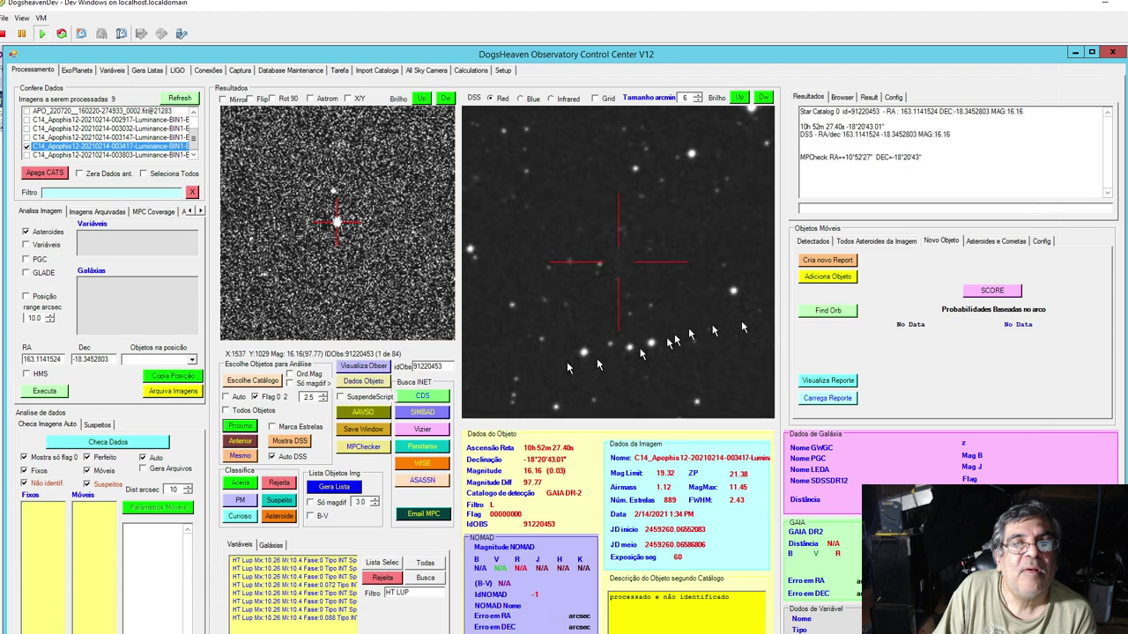
pyautogui.click(844, 279)
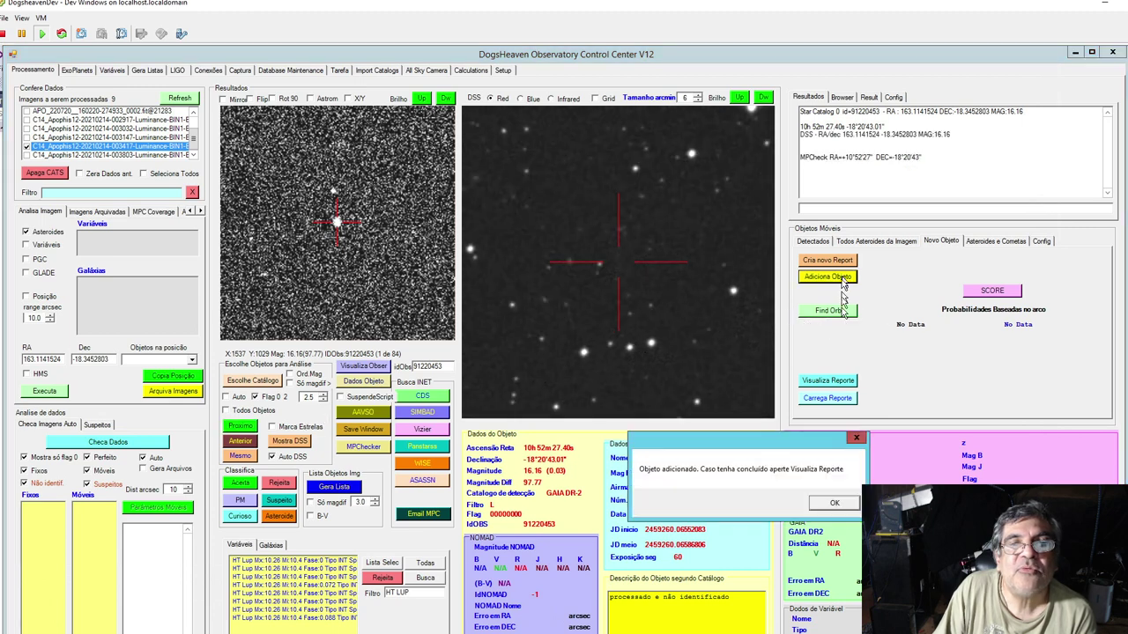
pyautogui.click(843, 503)
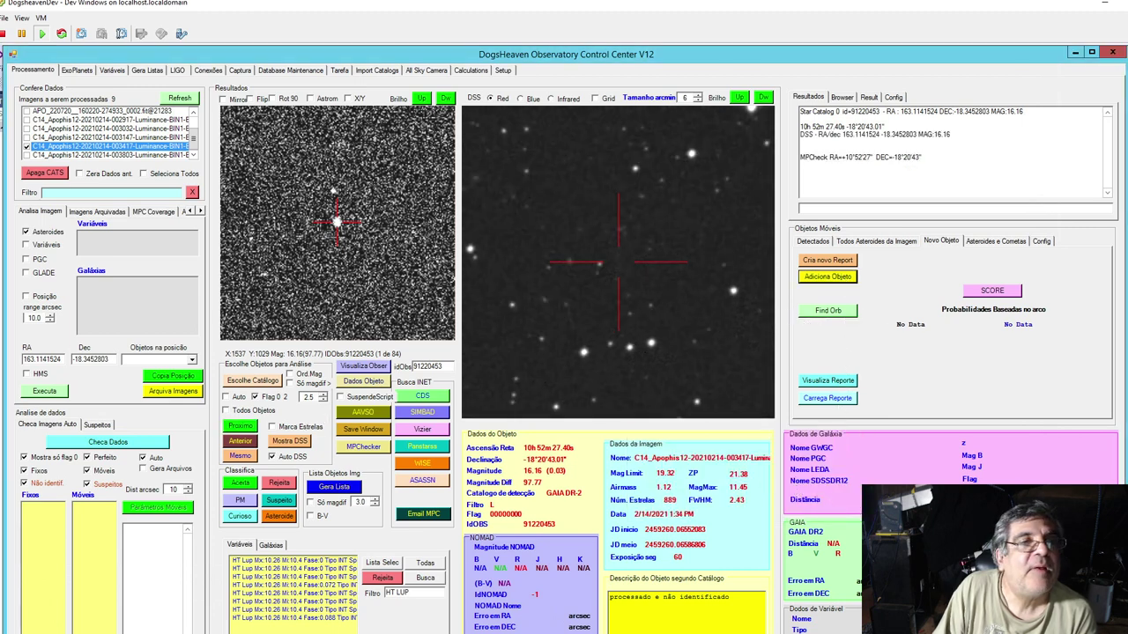
pyautogui.click(132, 155)
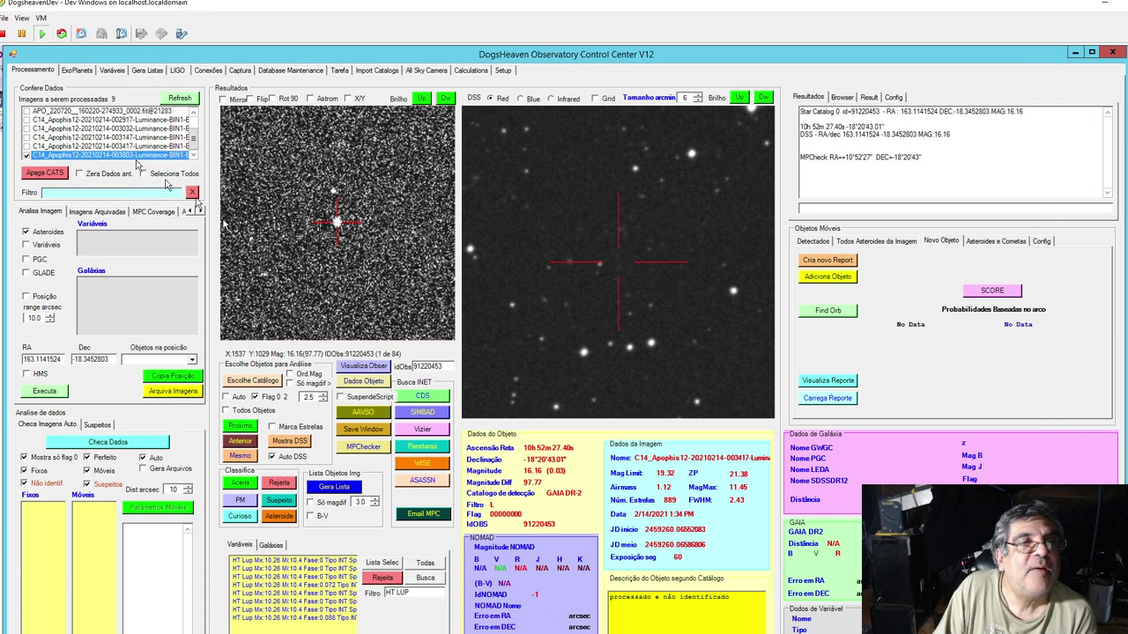
pyautogui.click(259, 383)
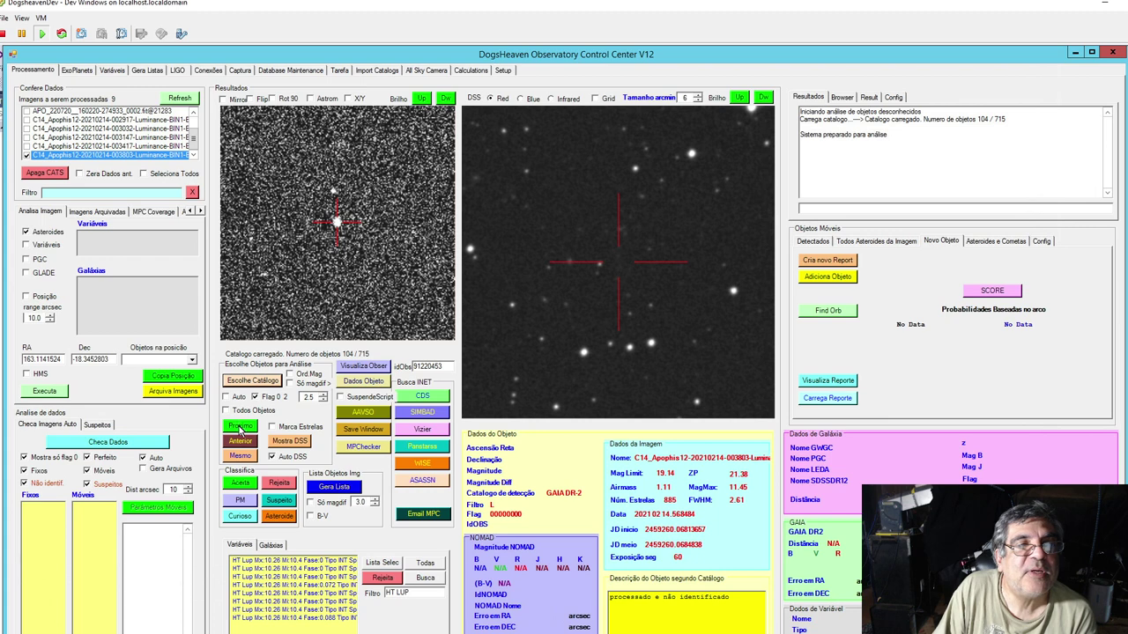
pyautogui.click(239, 429)
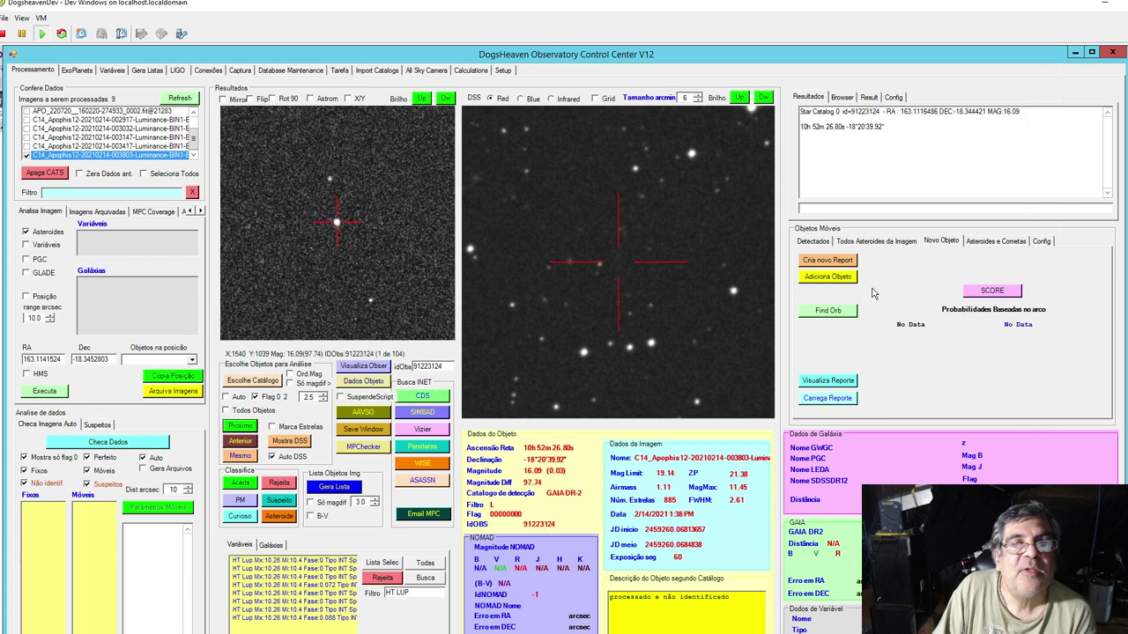
pyautogui.click(828, 278)
pyautogui.click(833, 503)
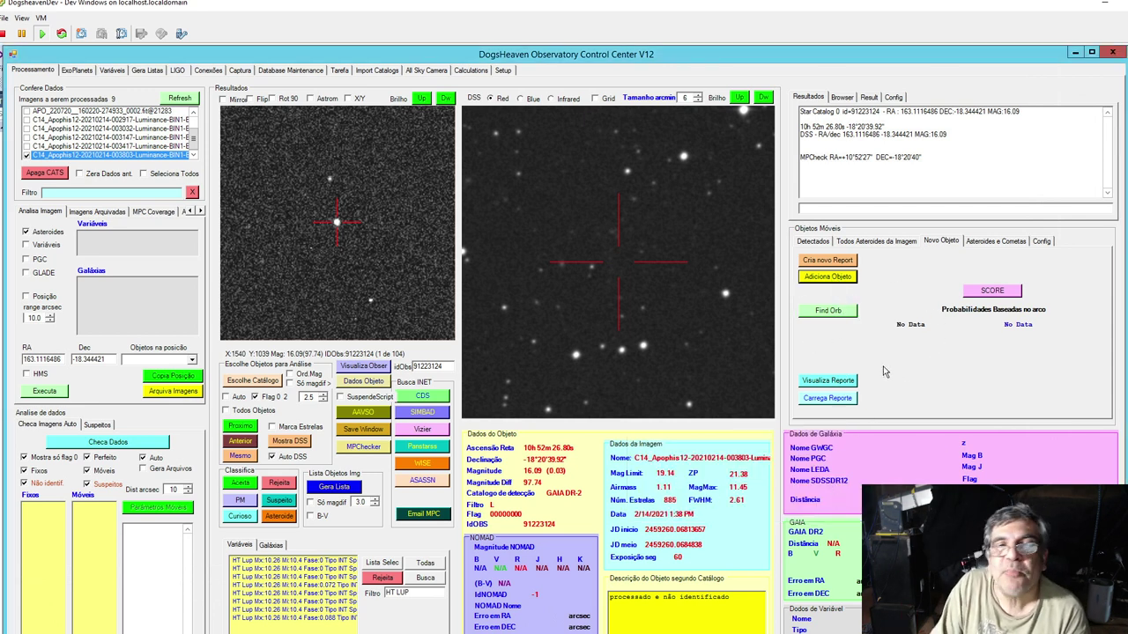
# View the finished report MPC_44542.8948489236.REP and highlight its observation lines.
pyautogui.click(828, 381)
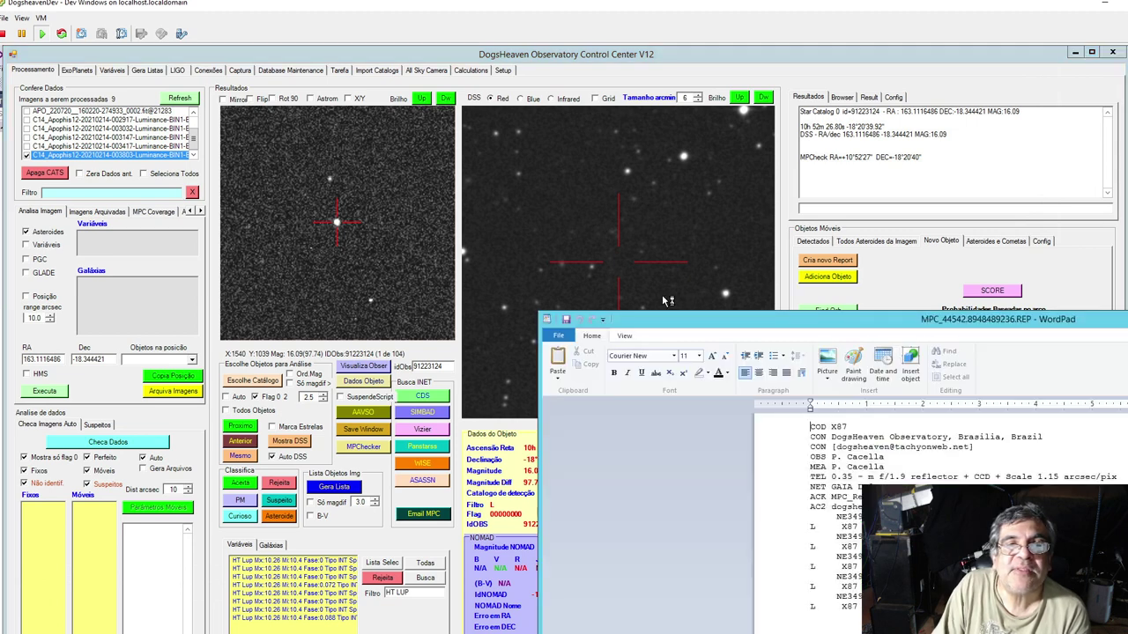
pyautogui.moveTo(803, 322); pyautogui.dragTo(376, 174)
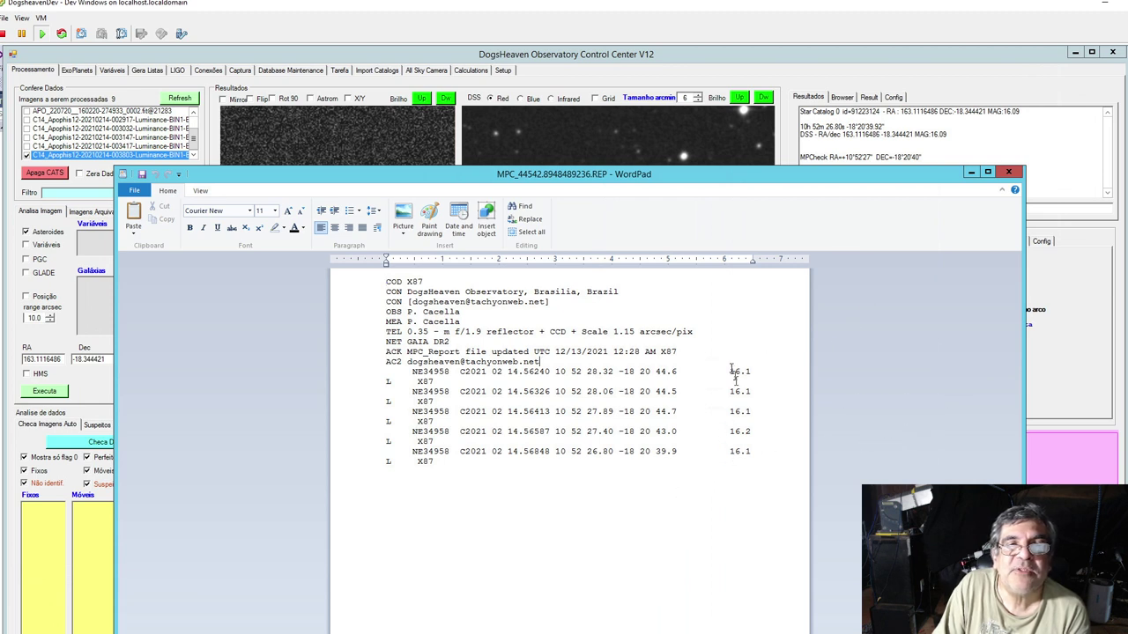
pyautogui.moveTo(732, 371); pyautogui.dragTo(745, 450)
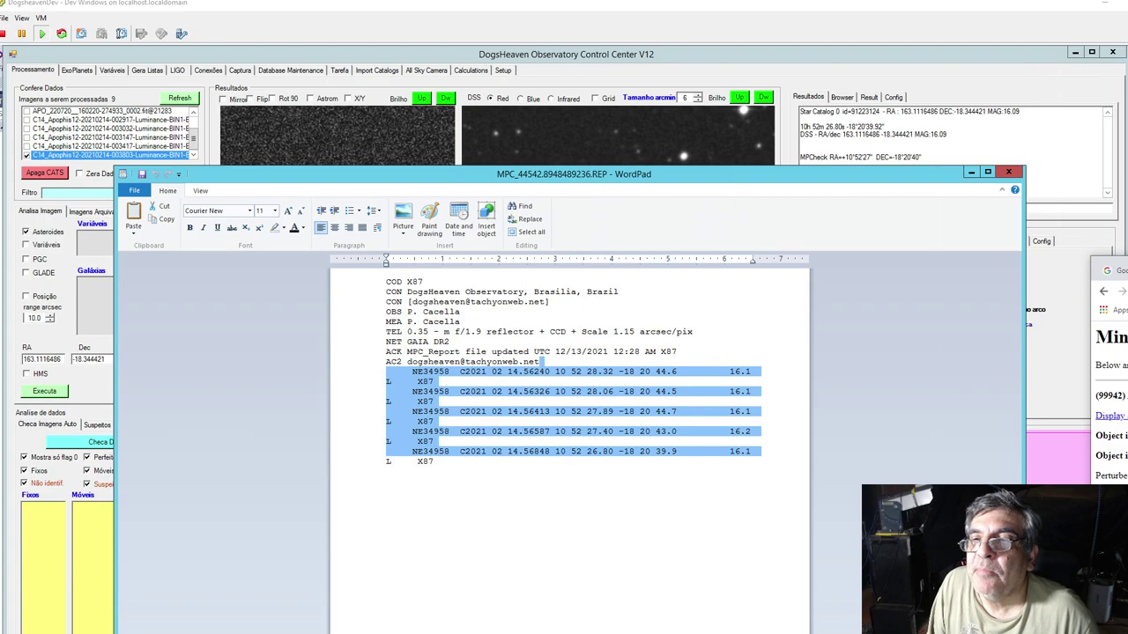
# Bring up the Minor Planet Ephemeris Service results for (99942) Apophis to compare magnitudes, and return to the report.
pyautogui.moveTo(1127, 275); pyautogui.dragTo(592, 124)
pyautogui.moveTo(1067, 564); pyautogui.dragTo(955, 573)
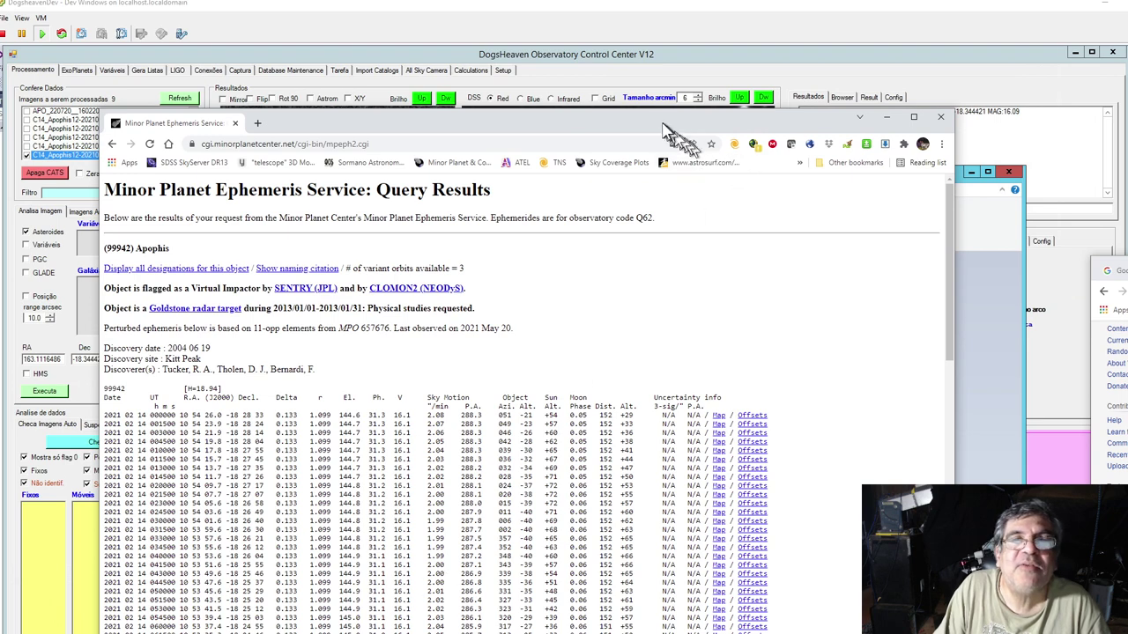
pyautogui.press('super+Down')
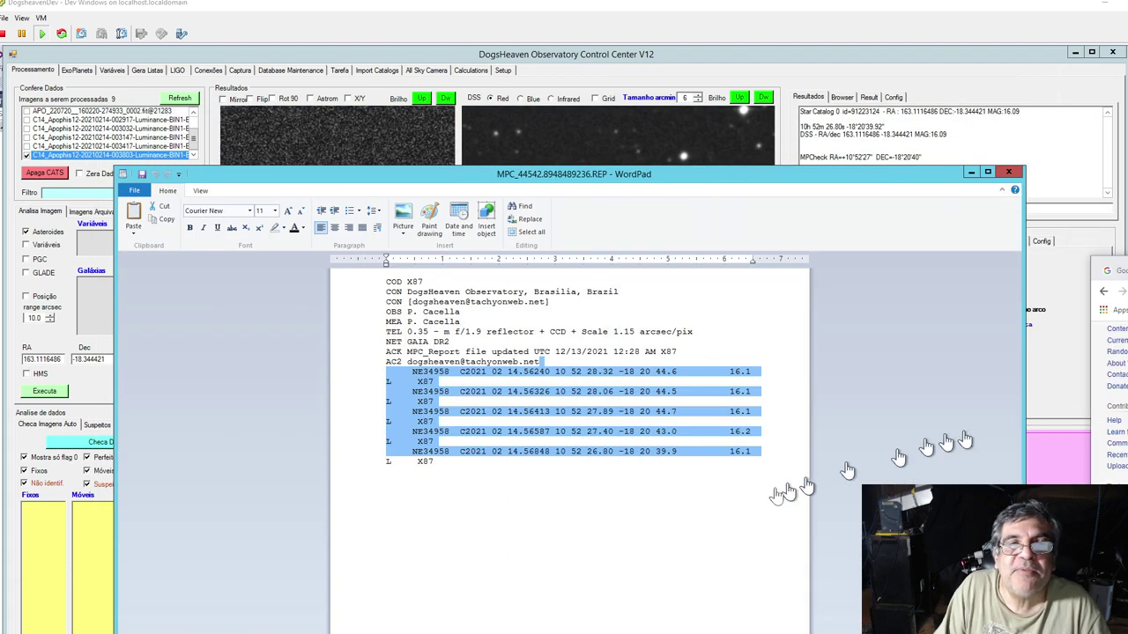
# Close the report and calculate the new object's arc-based probability score.
pyautogui.click(688, 368)
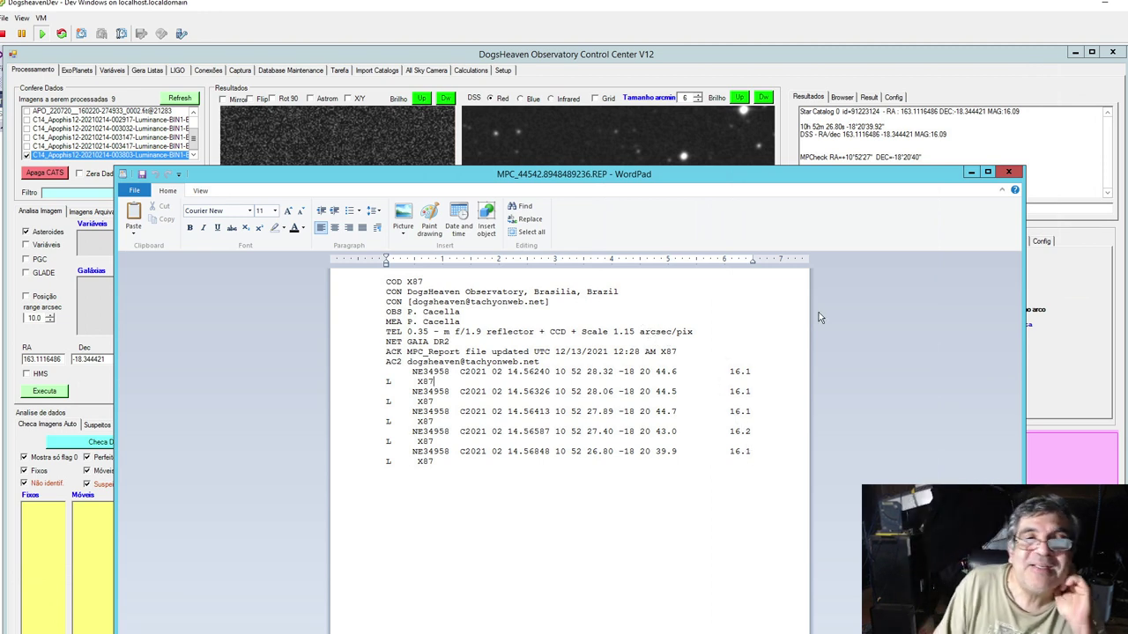
pyautogui.click(1006, 173)
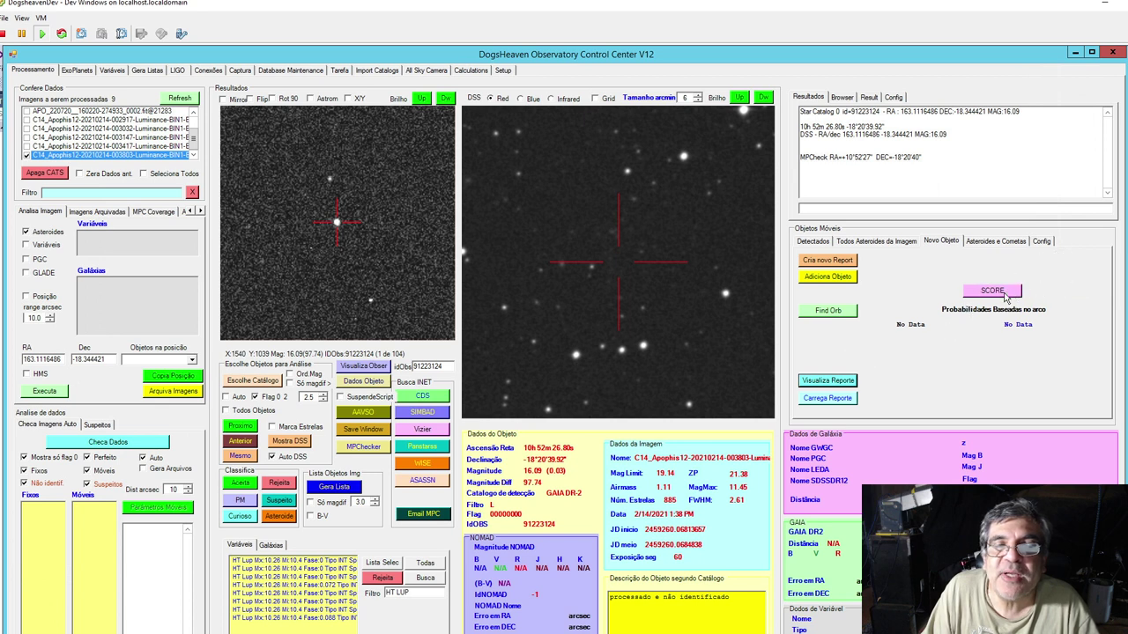
pyautogui.click(1004, 296)
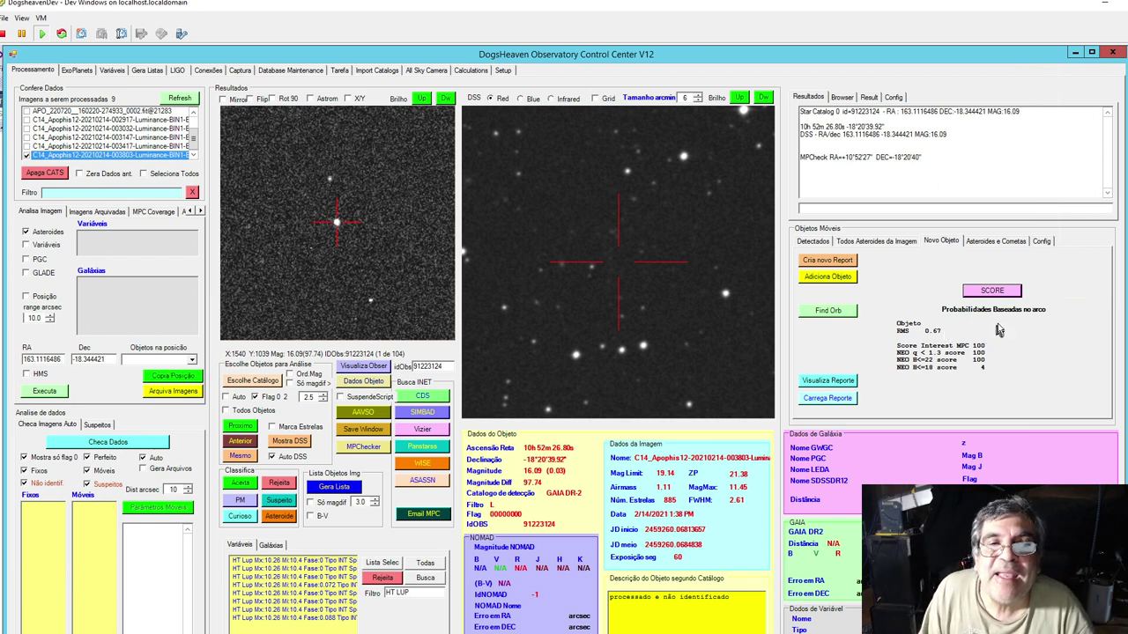
# Open the On-line Find_Orb page and choose MPC_44542.8948489236.REP as the astrometry file to upload.
pyautogui.click(836, 312)
pyautogui.moveTo(540, 307); pyautogui.dragTo(569, 142)
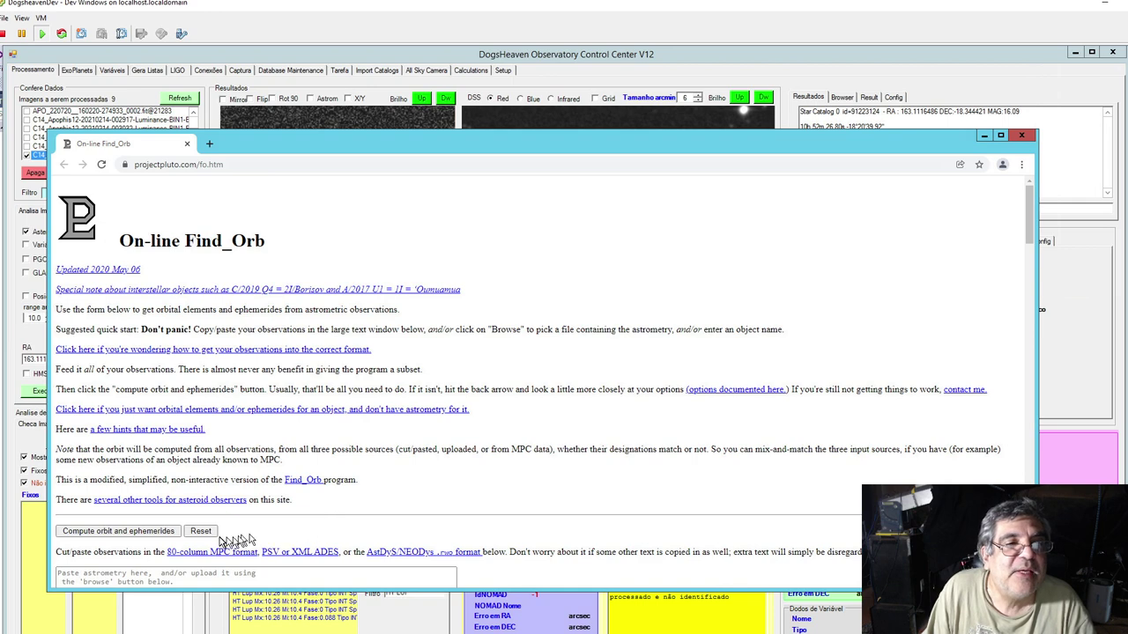
pyautogui.scroll(-3, 352, 499)
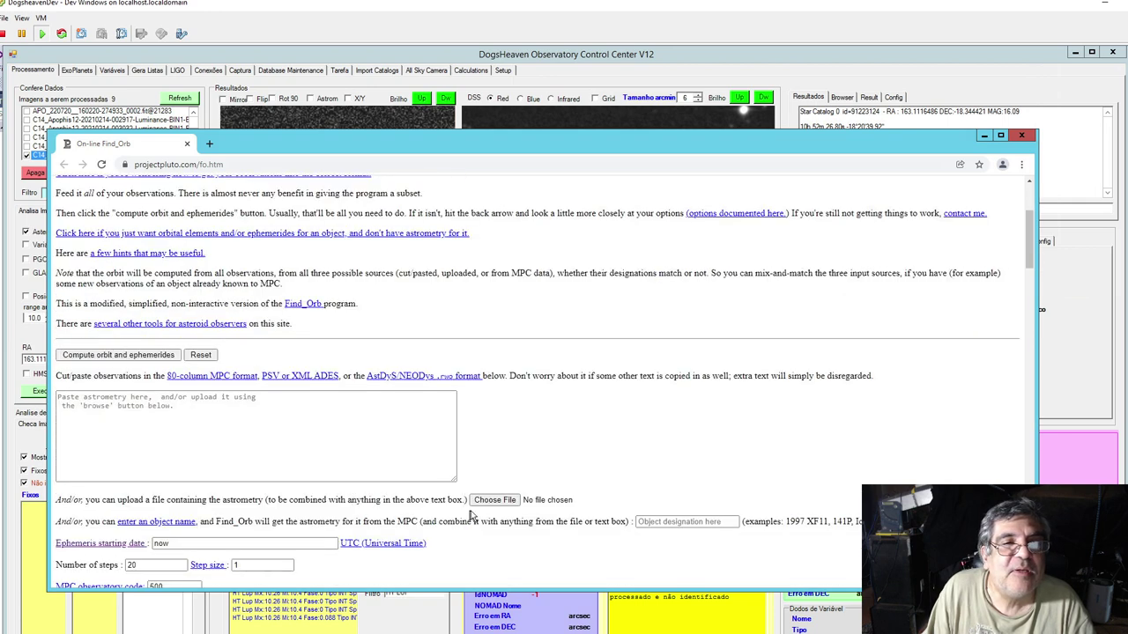
pyautogui.click(494, 500)
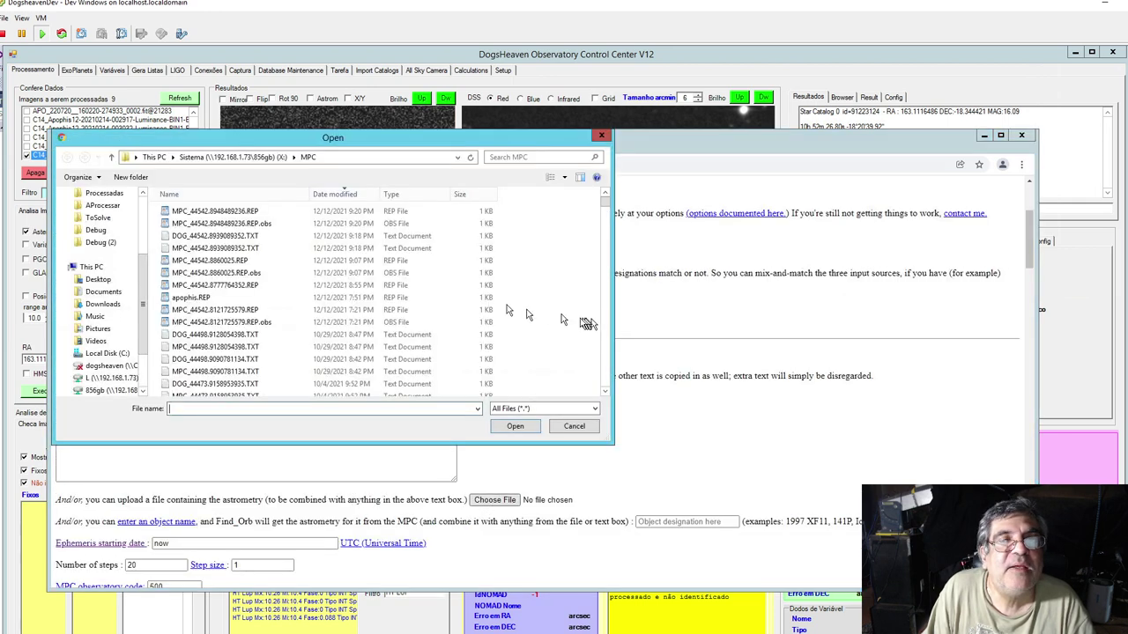
pyautogui.doubleClick(284, 217)
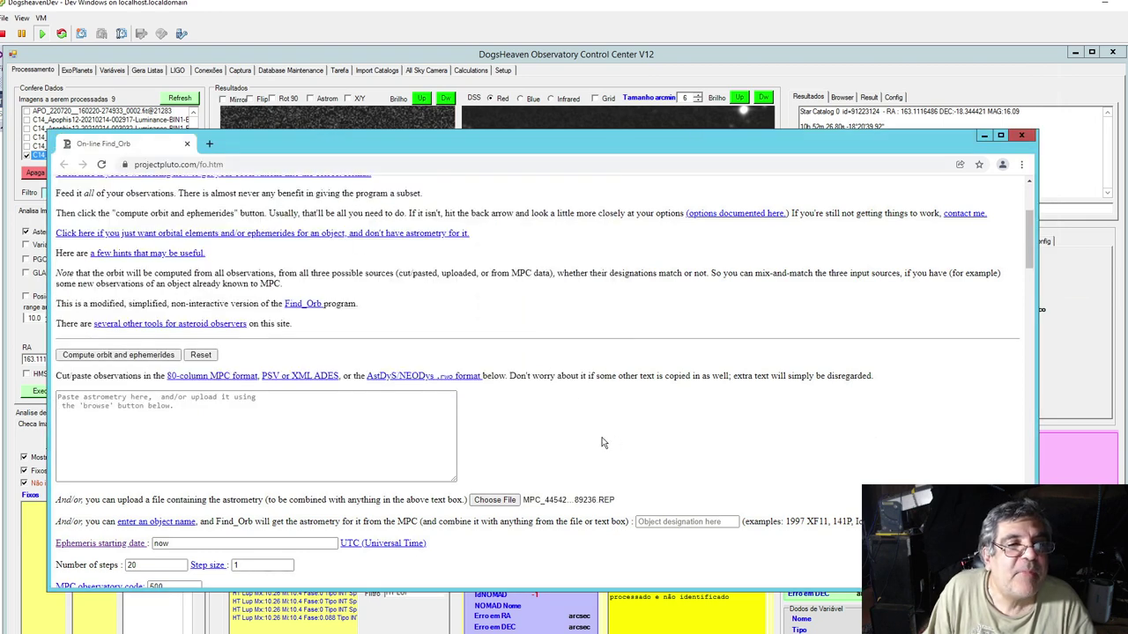
# Compute the orbit and ephemerides from the uploaded report and review the resulting pseudo-MPEC.
pyautogui.scroll(-1, 601, 443)
pyautogui.scroll(1, 340, 414)
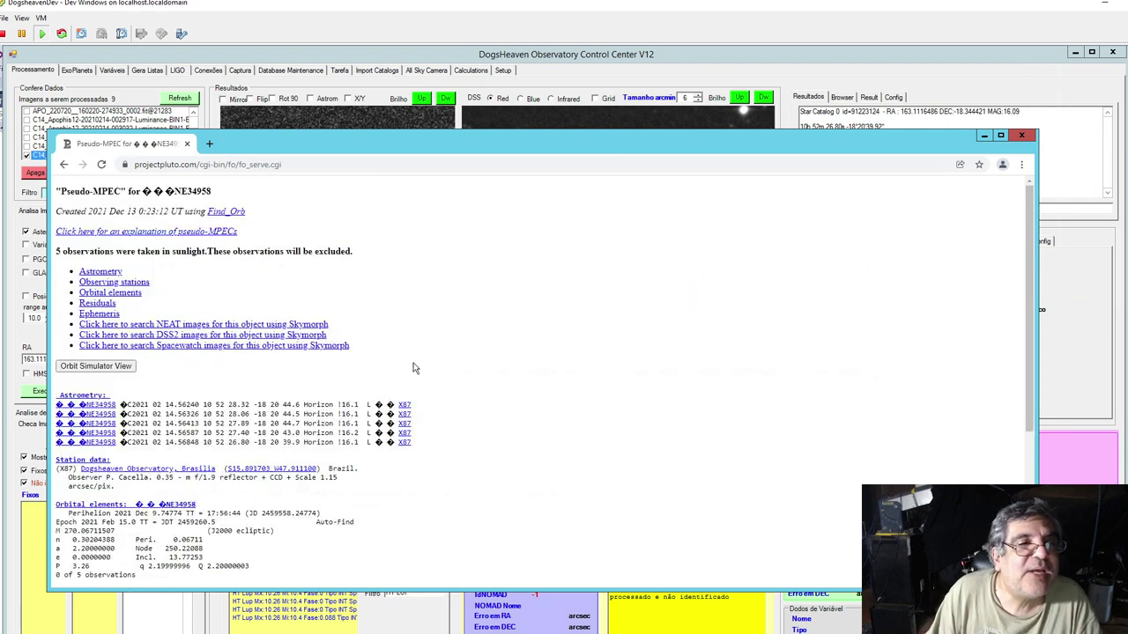
pyautogui.scroll(-1, 414, 368)
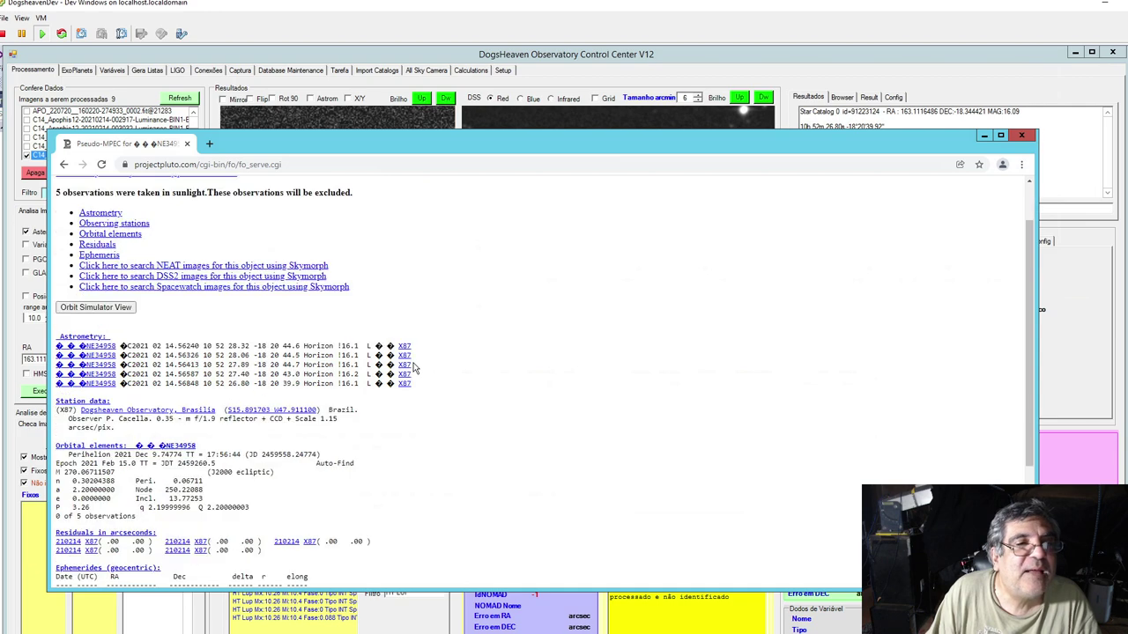
pyautogui.scroll(1, 414, 368)
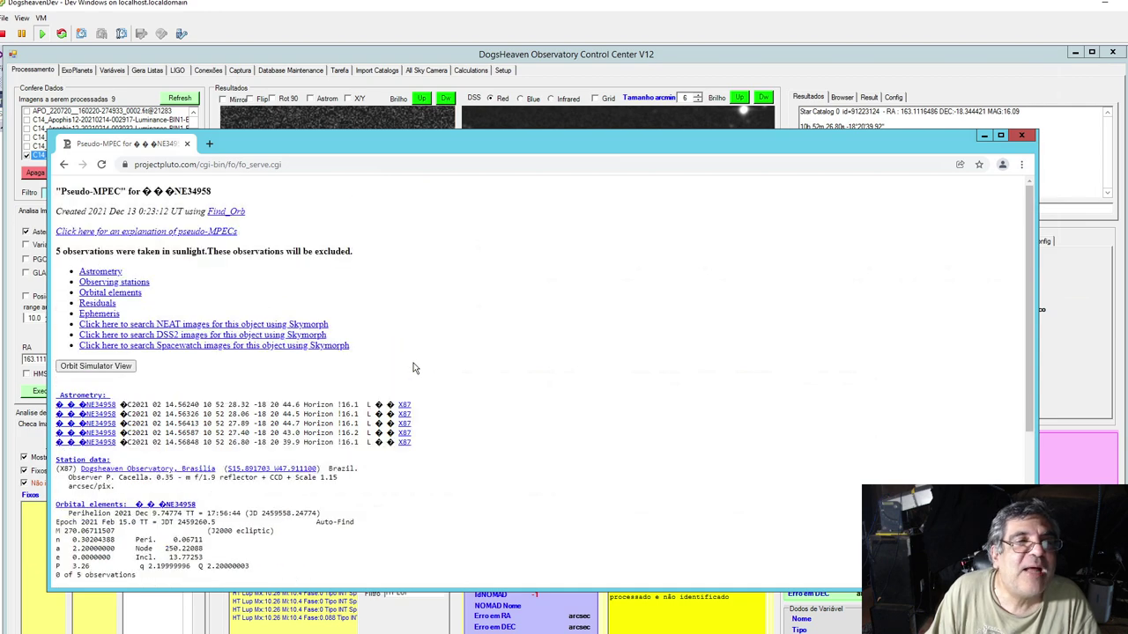
# Return to the Find_Orb form, replace the astrometry file with apophis.REP, and compute the orbit and ephemerides.
pyautogui.click(64, 167)
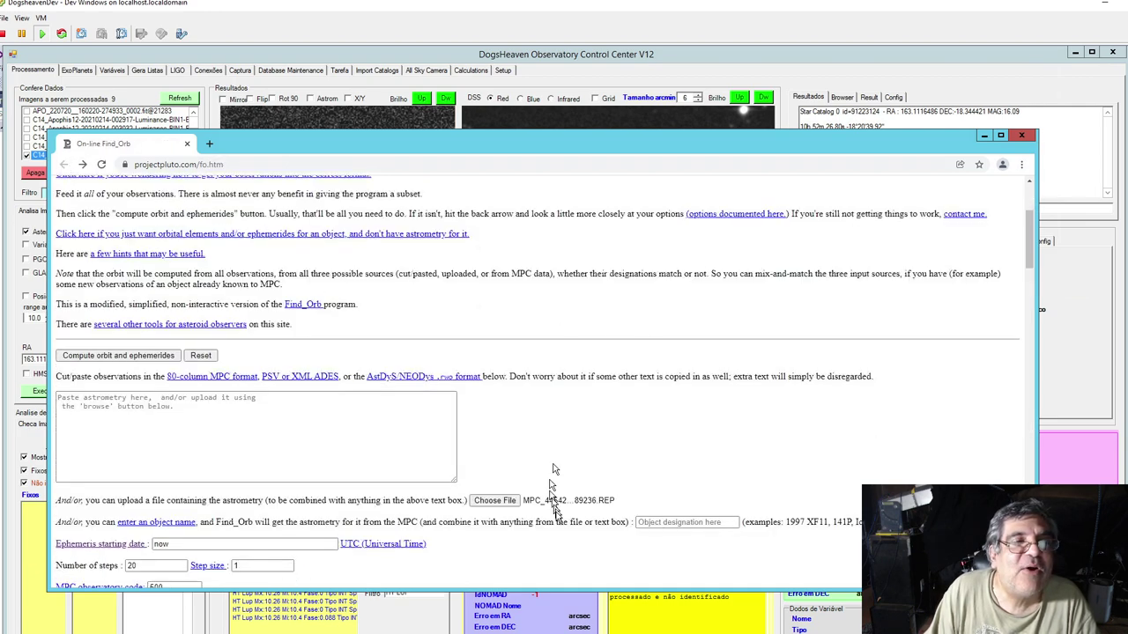
pyautogui.click(494, 500)
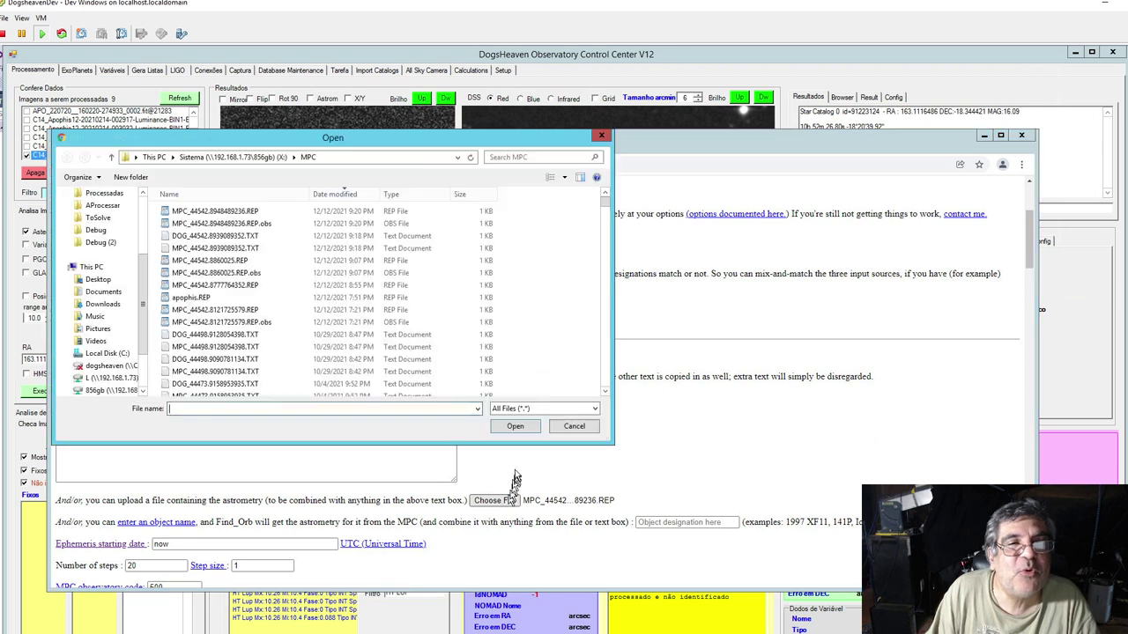
pyautogui.doubleClick(227, 301)
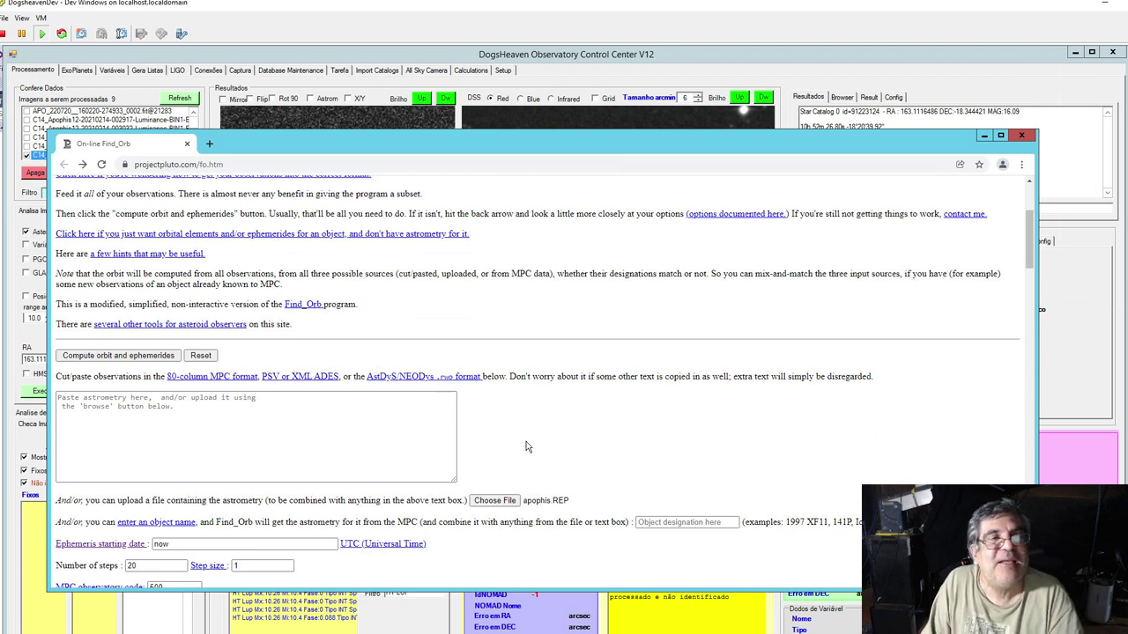
pyautogui.click(122, 357)
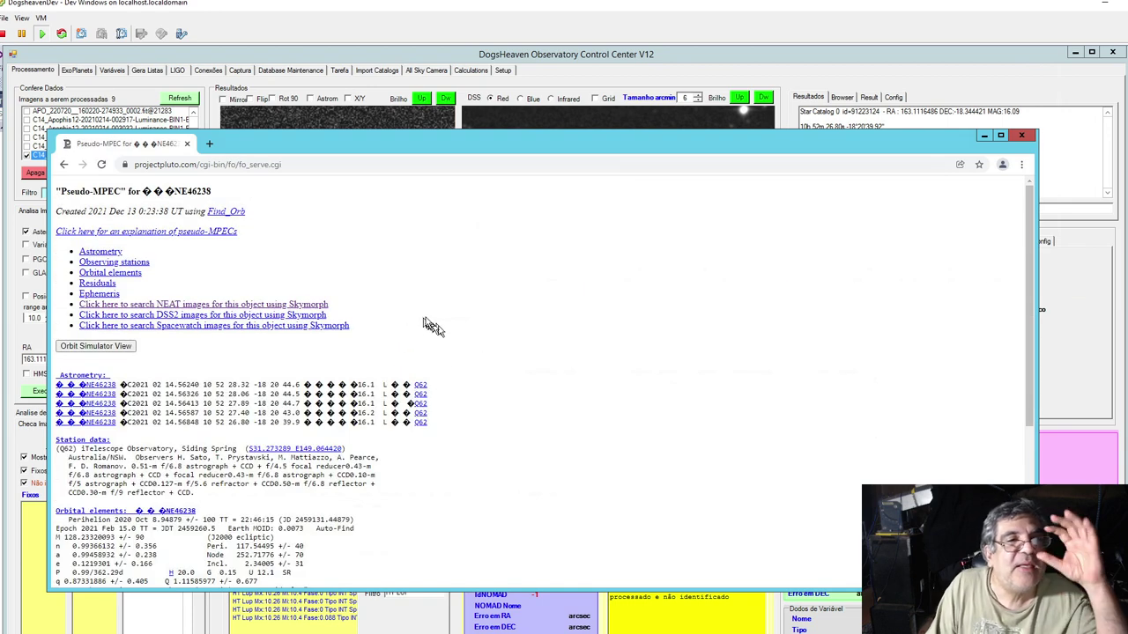
# Examine the orbital elements, residuals and geocentric ephemerides computed from apophis.REP.
pyautogui.scroll(-1, 426, 314)
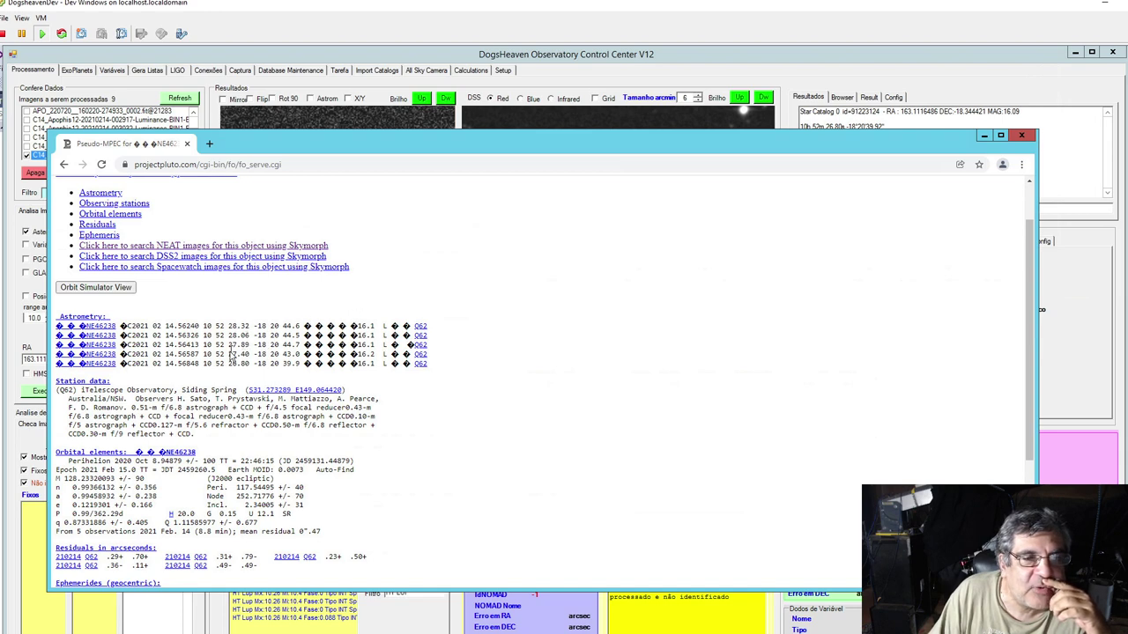
pyautogui.scroll(-1, 229, 357)
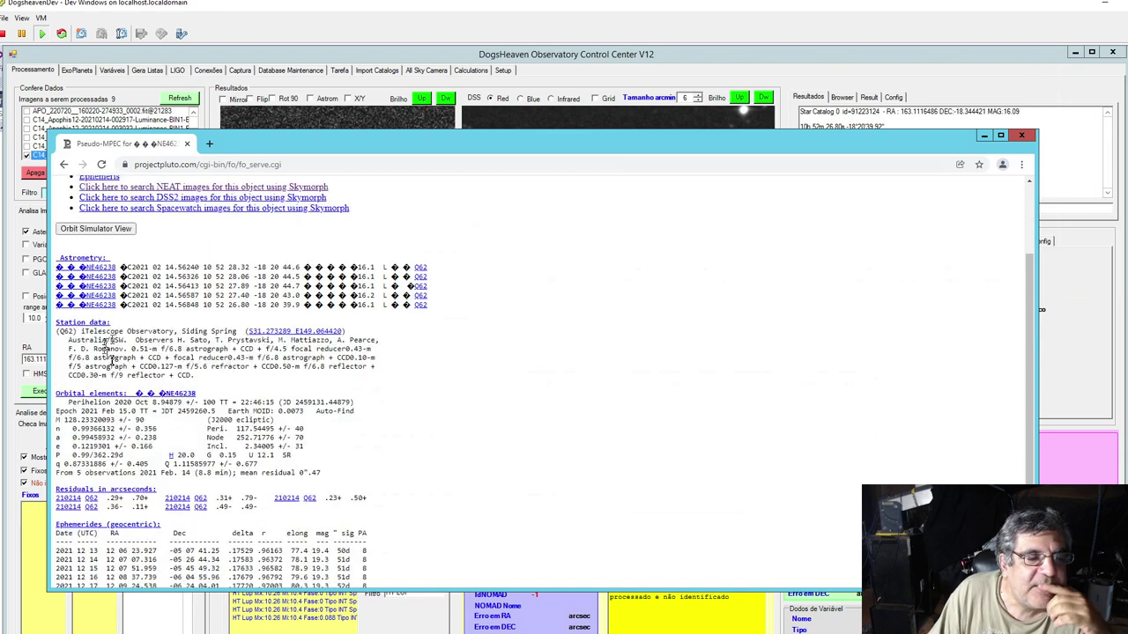
pyautogui.scroll(-1, 154, 369)
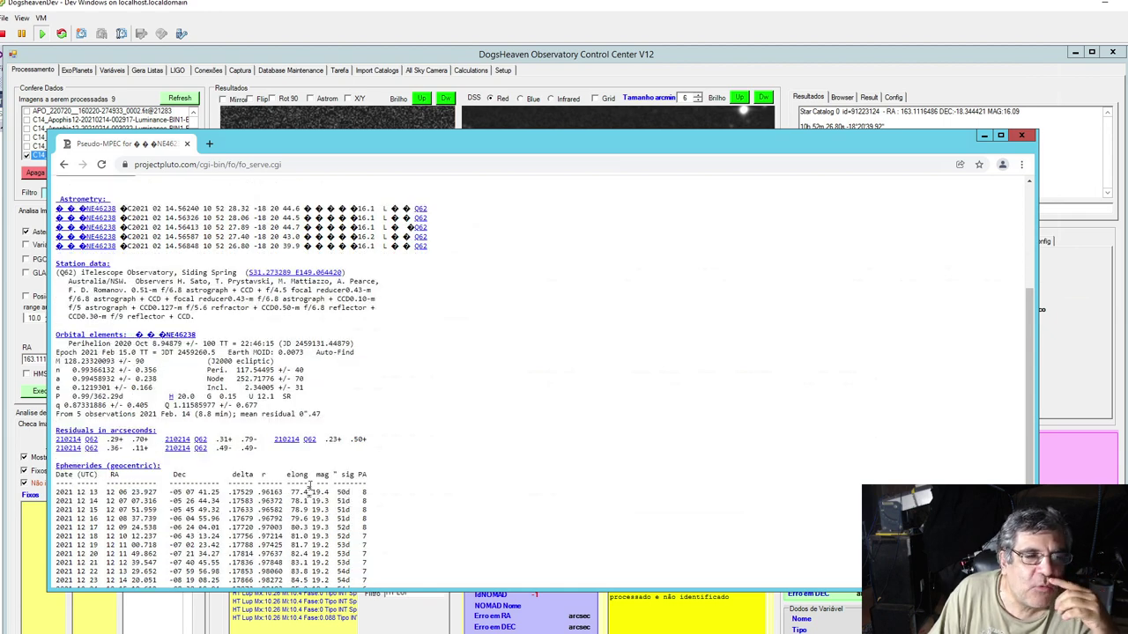
pyautogui.scroll(-1, 416, 461)
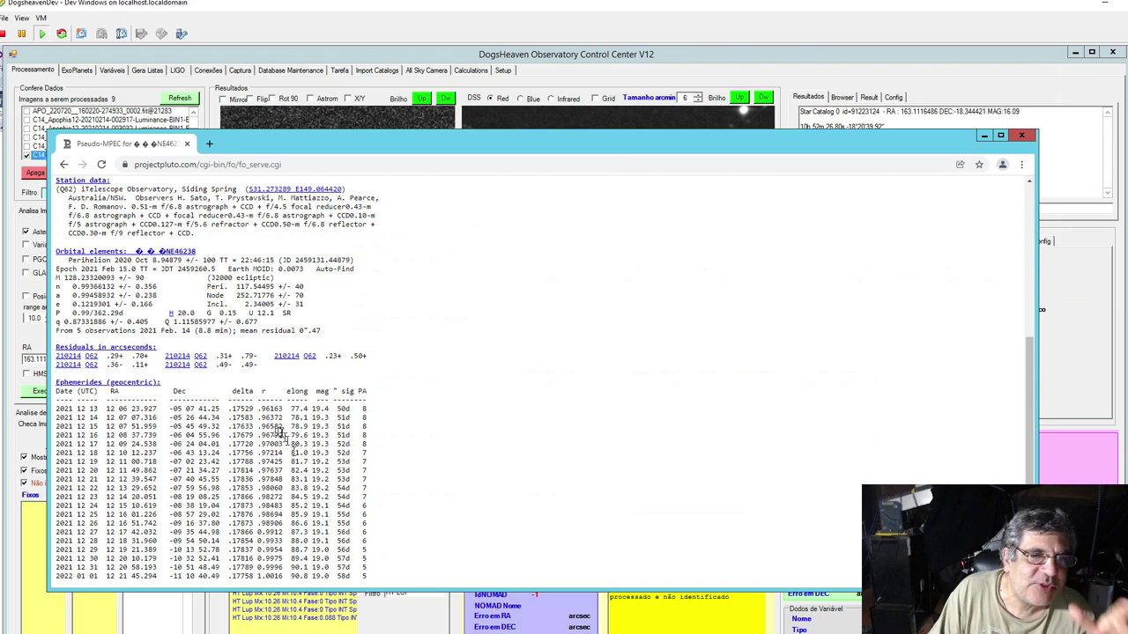
# Compare the computed Apophis orbital elements with those published on TheSkyLive, and close the Find_Orb results.
pyautogui.scroll(2, 416, 493)
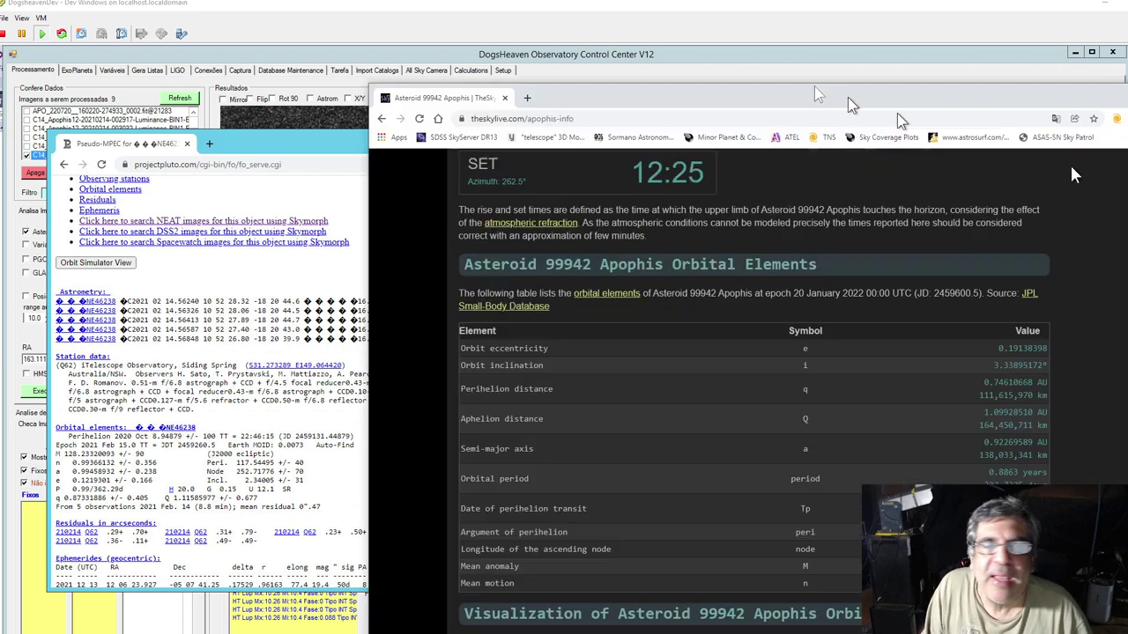
pyautogui.moveTo(897, 113); pyautogui.dragTo(881, 56)
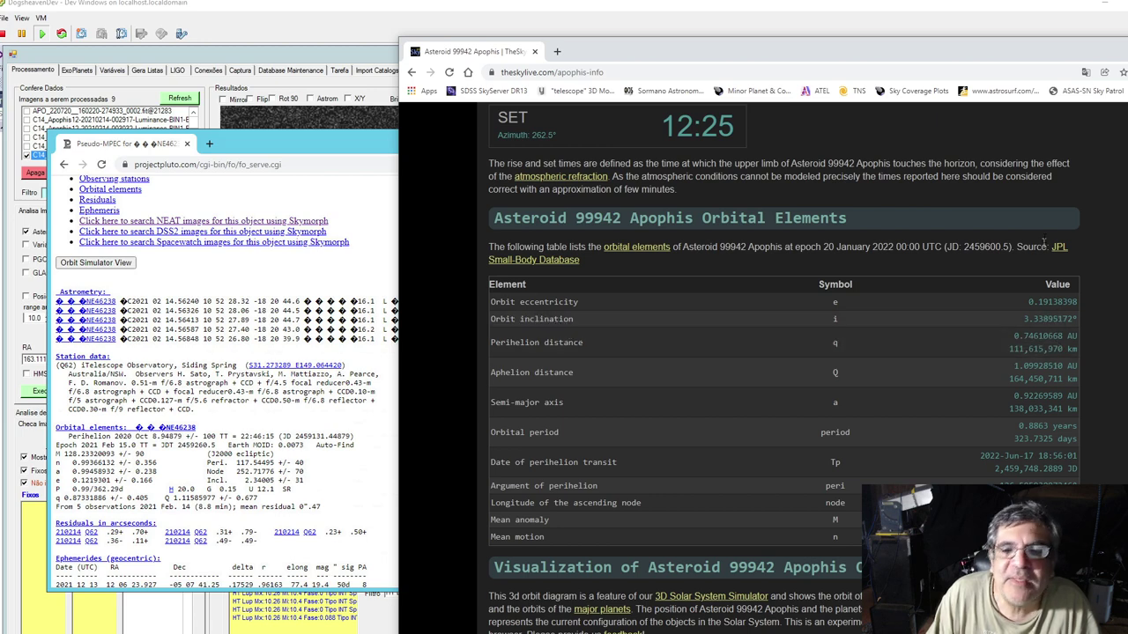
pyautogui.moveTo(1082, 49); pyautogui.dragTo(1028, 60)
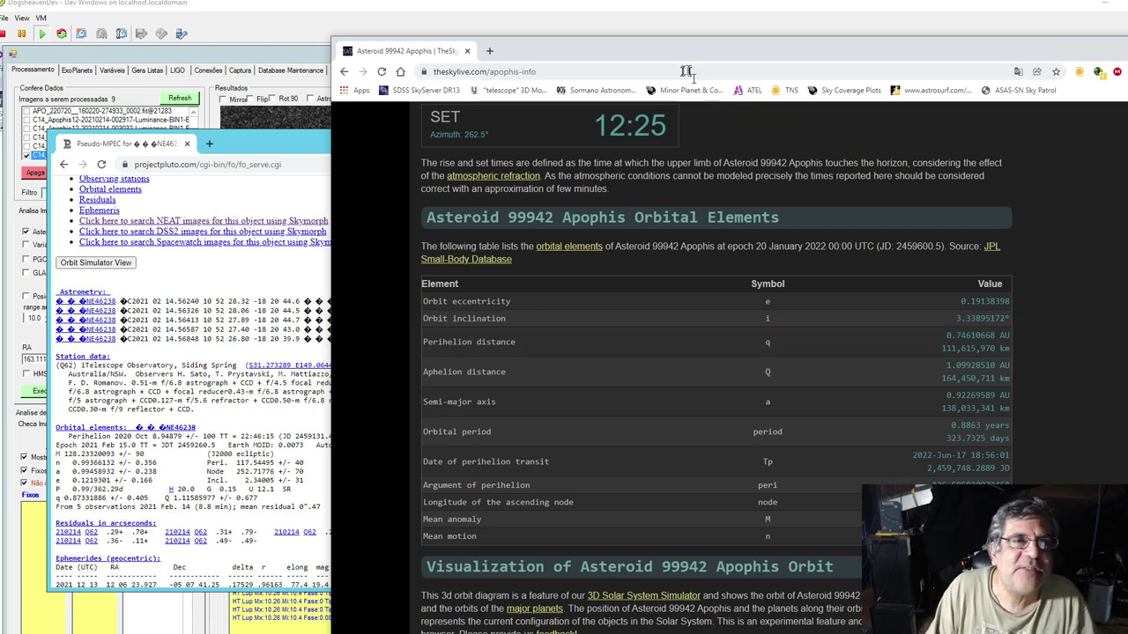
pyautogui.moveTo(661, 49); pyautogui.dragTo(1026, 166)
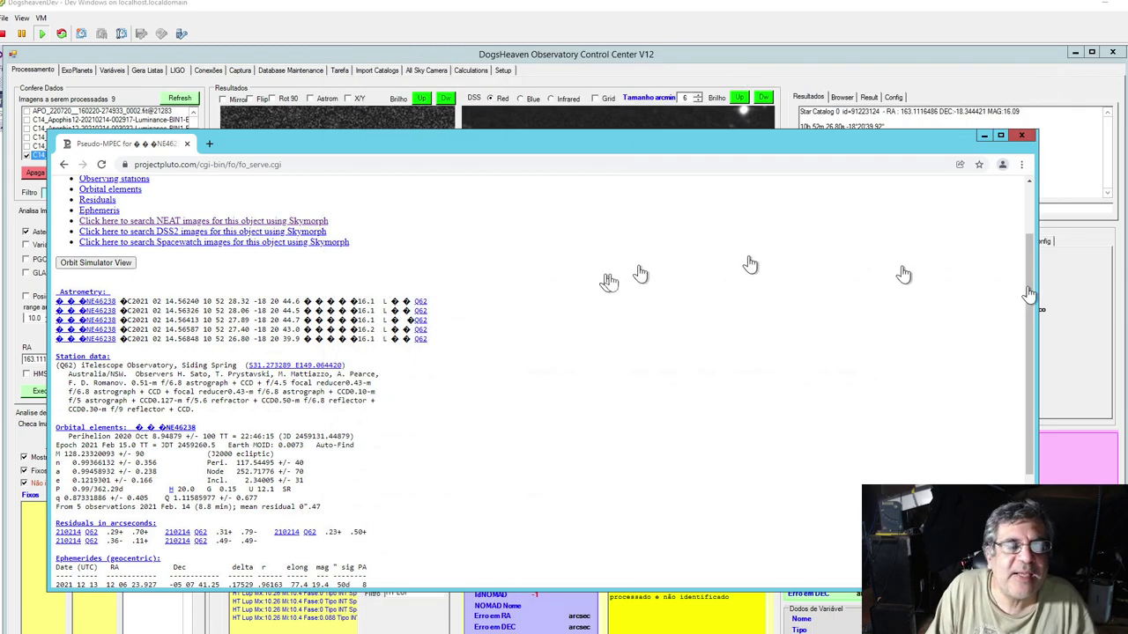
pyautogui.click(1022, 138)
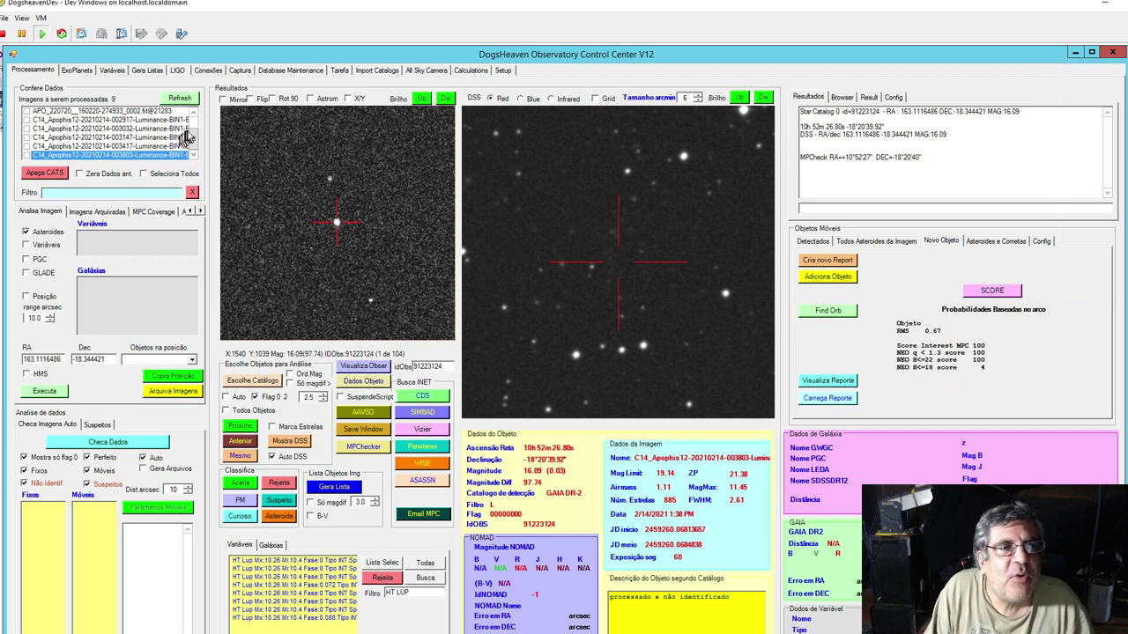
# Search the asteroid and comet observations for Nina.
pyautogui.scroll(1, 194, 133)
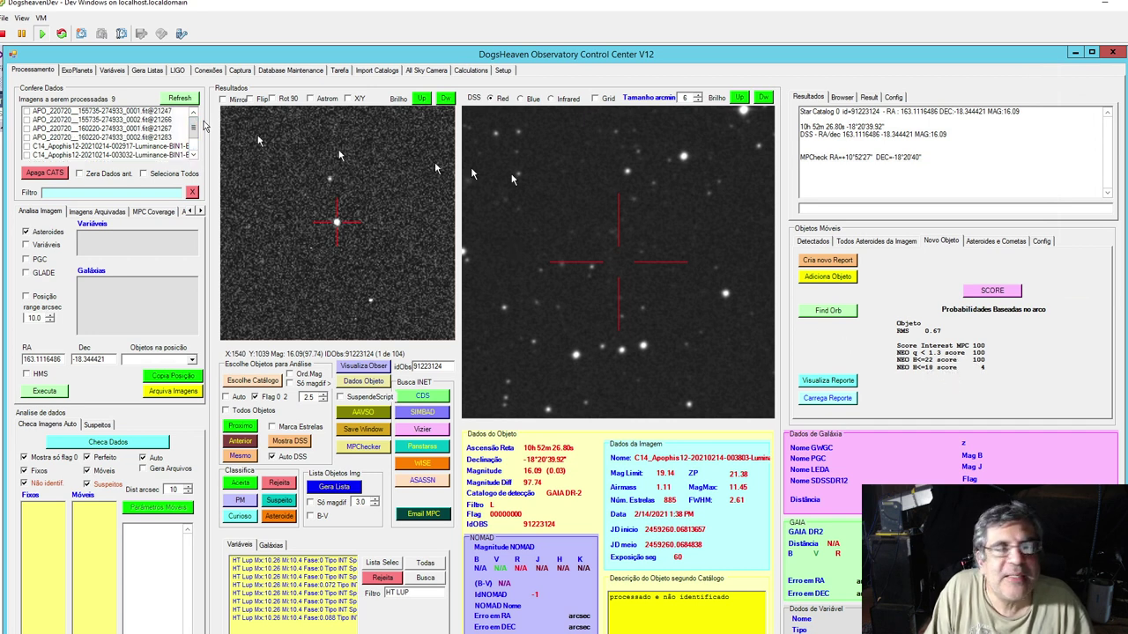
pyautogui.click(994, 241)
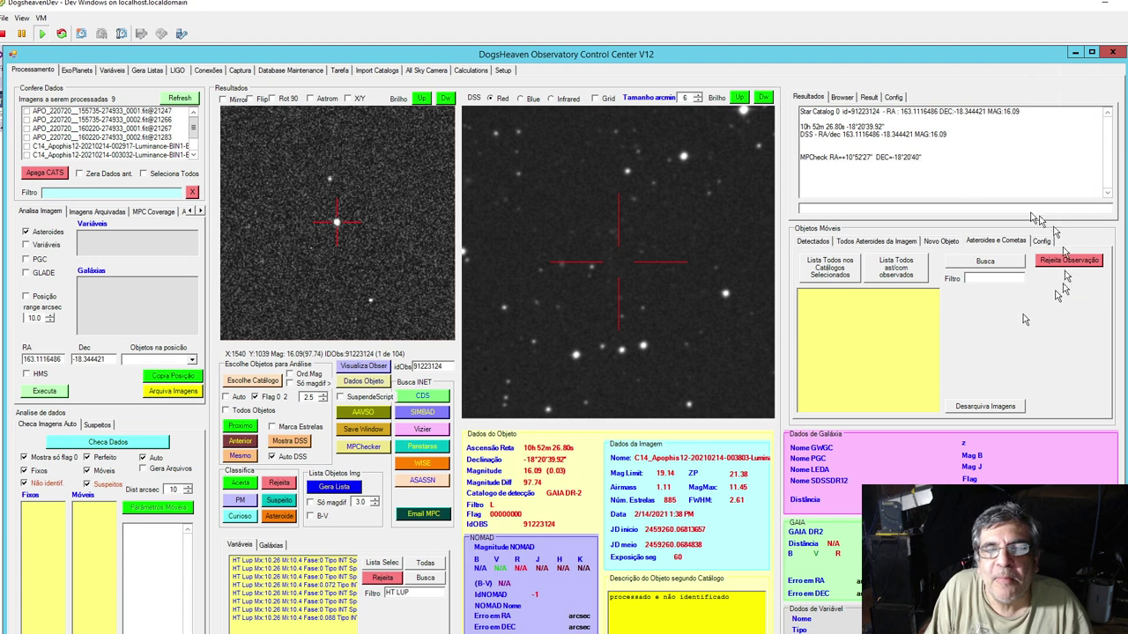
pyautogui.click(987, 278)
pyautogui.write('Nina')
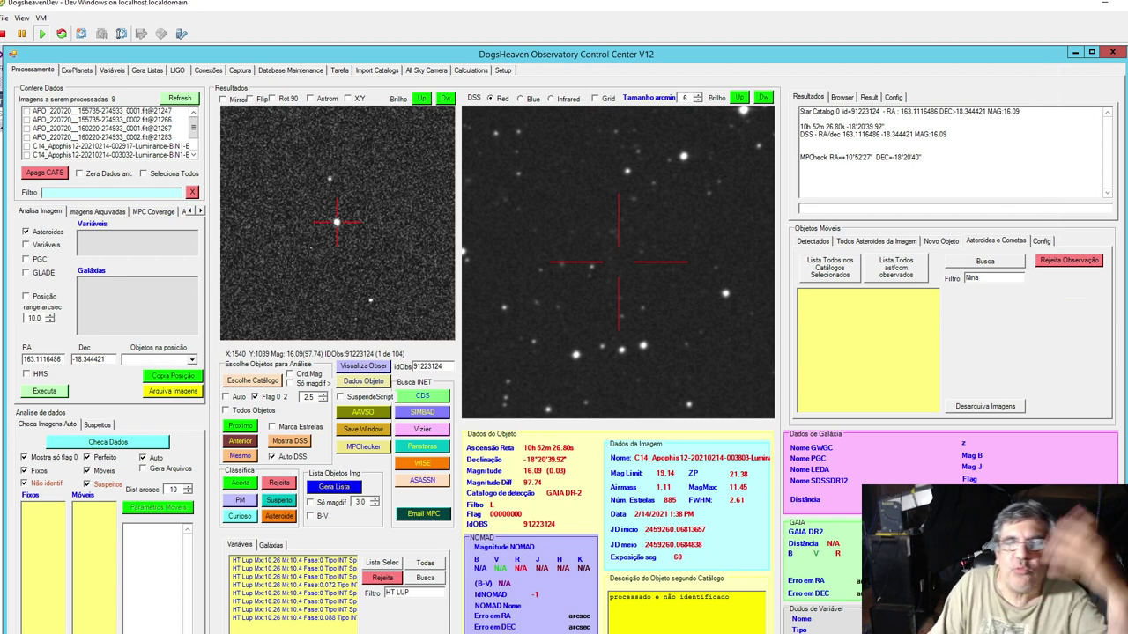
pyautogui.click(1002, 262)
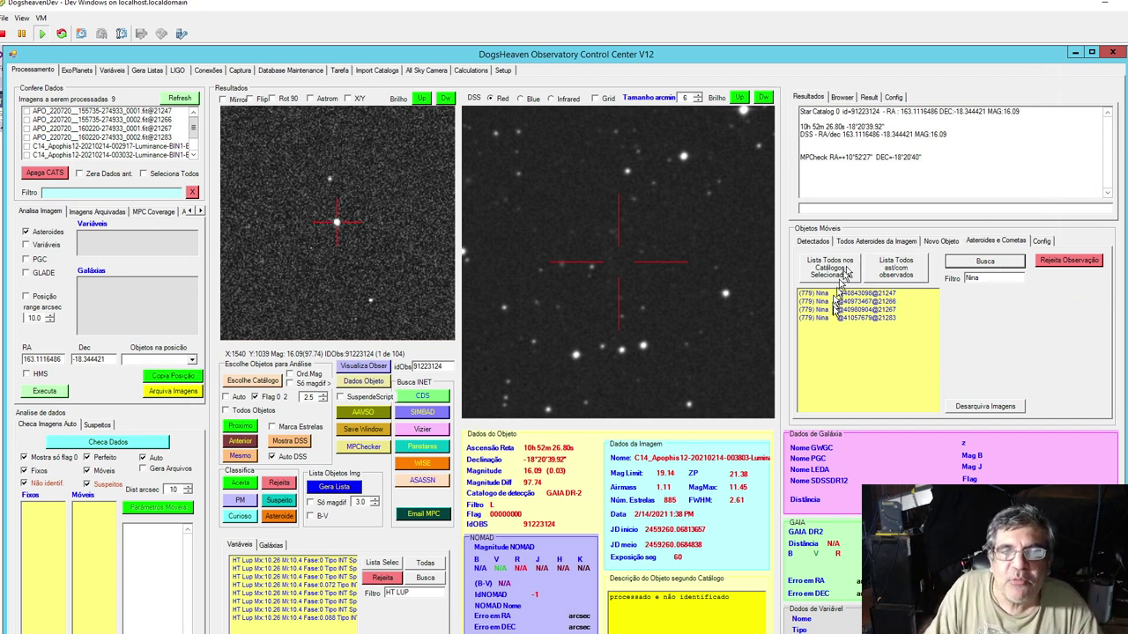
# View the (779) Nina detections from images 21267, 21283 and 21247, resuming the program past the debugger breakpoint.
pyautogui.click(841, 317)
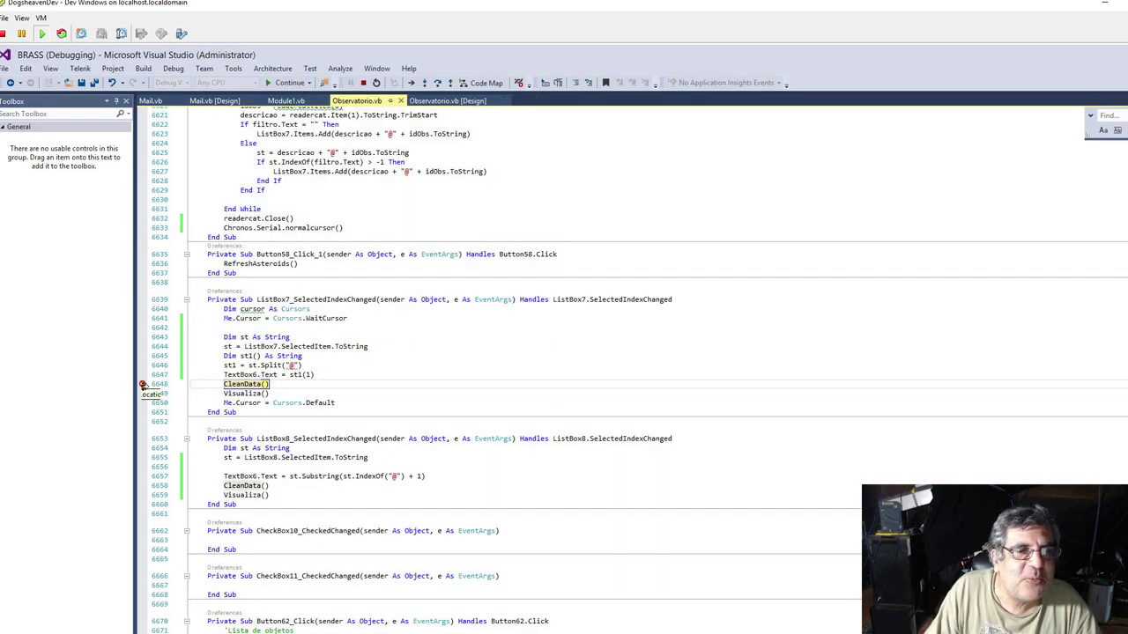
pyautogui.click(285, 85)
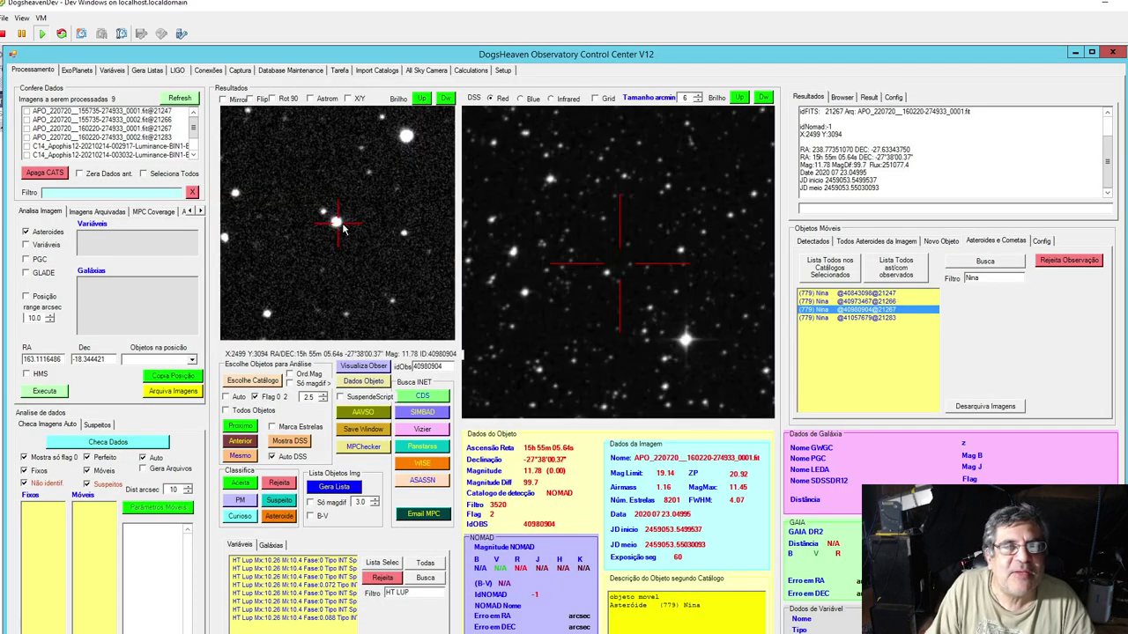
pyautogui.click(885, 318)
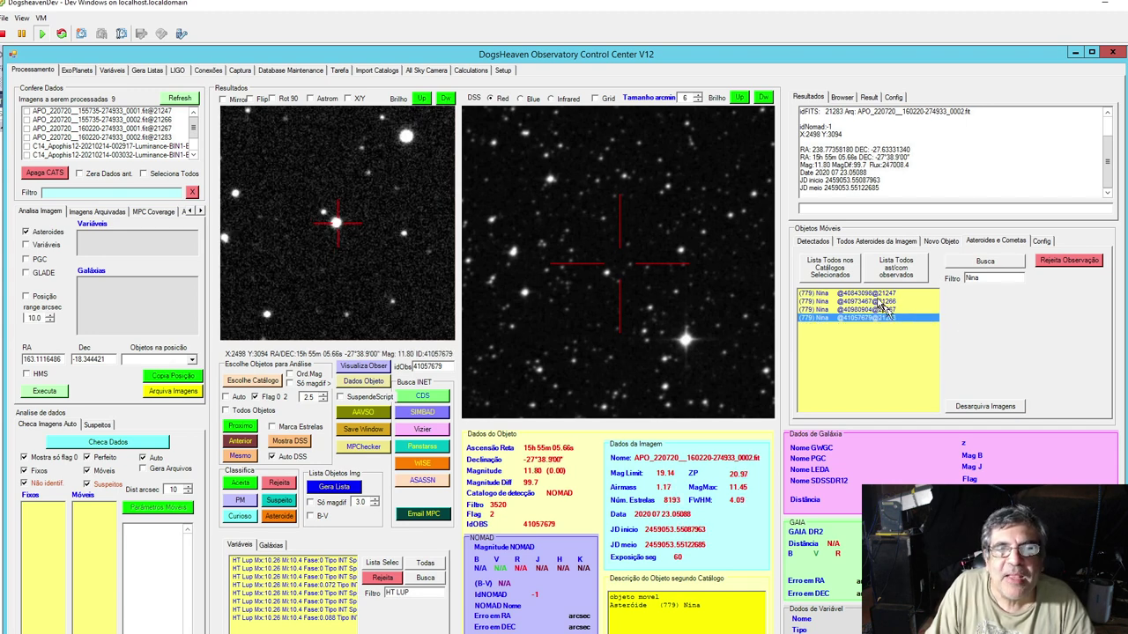
pyautogui.click(875, 294)
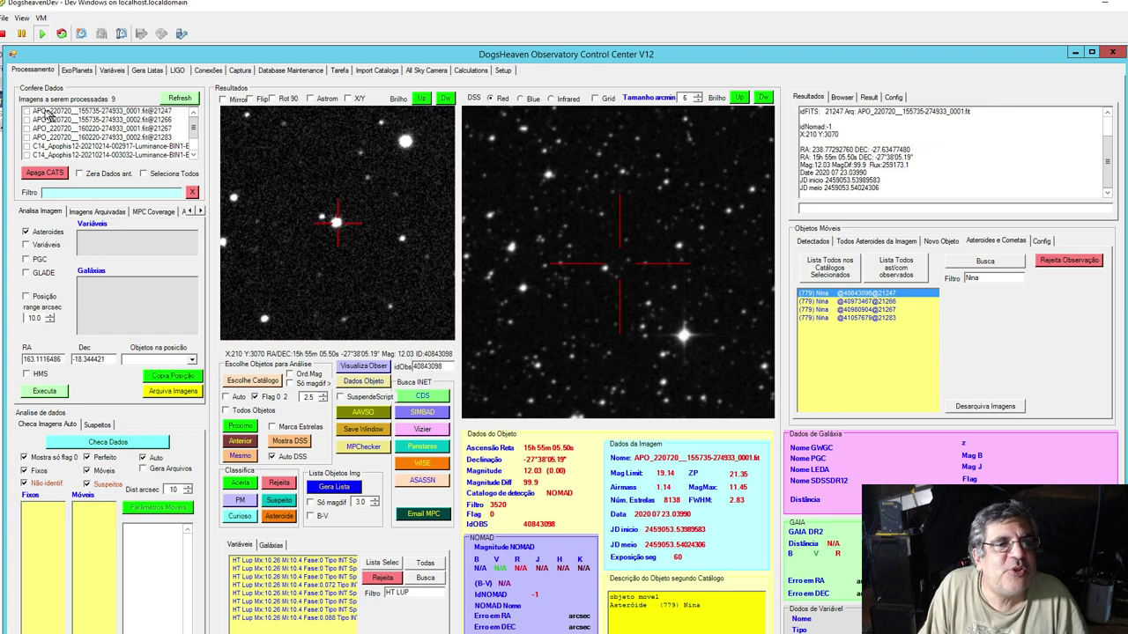
# Load the new-object report MPC_44542.8860025.REP and calculate its orbit-class score.
pyautogui.click(949, 245)
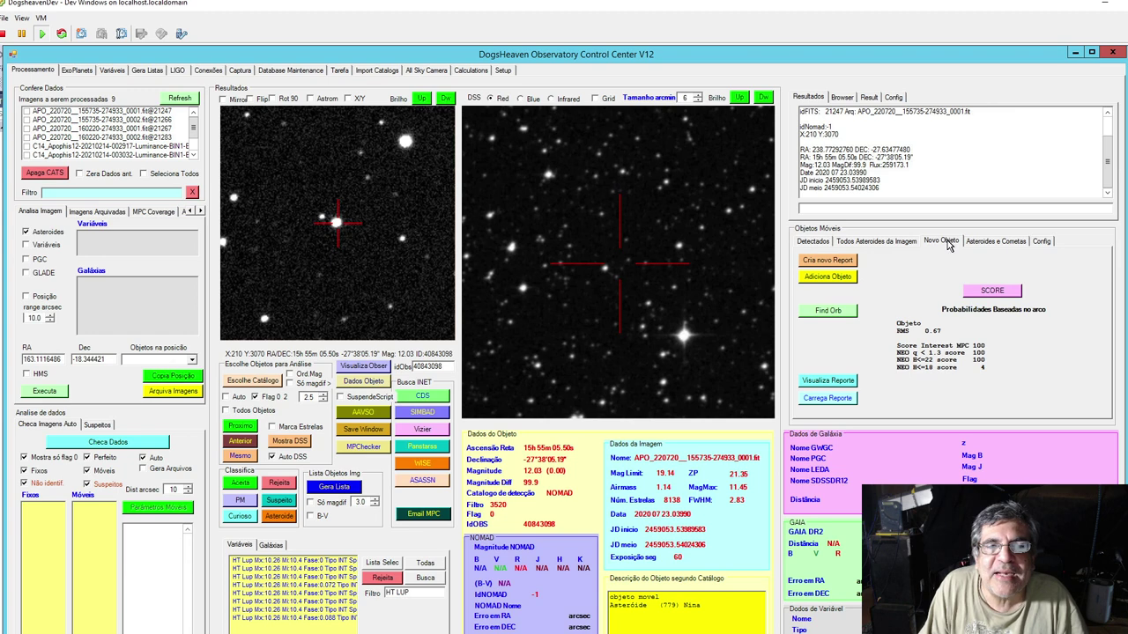
pyautogui.click(848, 400)
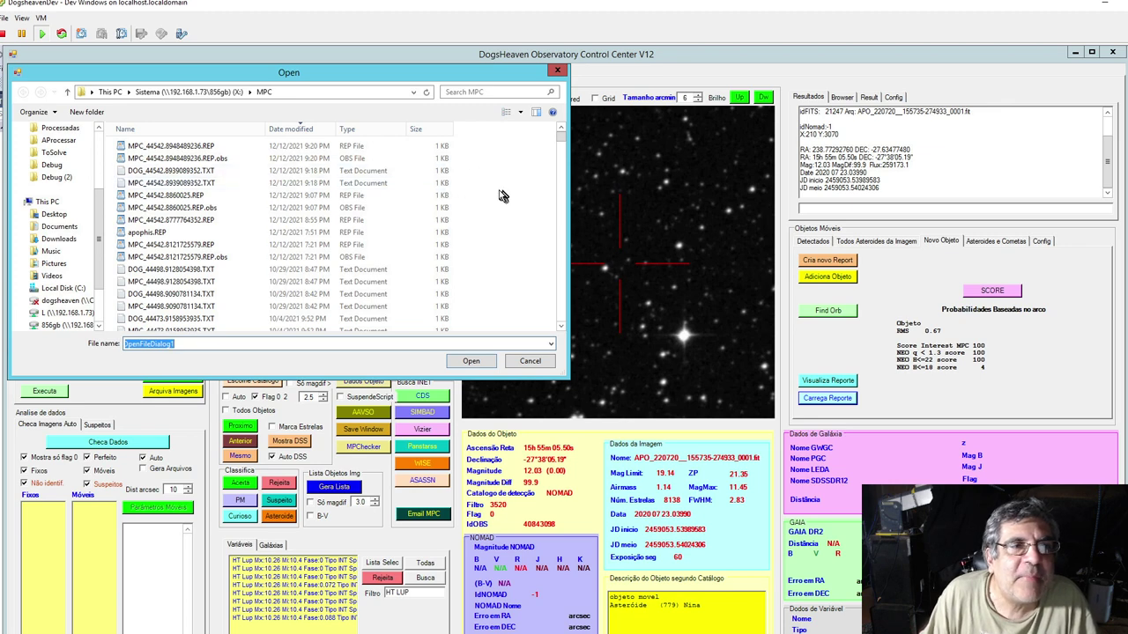
pyautogui.doubleClick(236, 196)
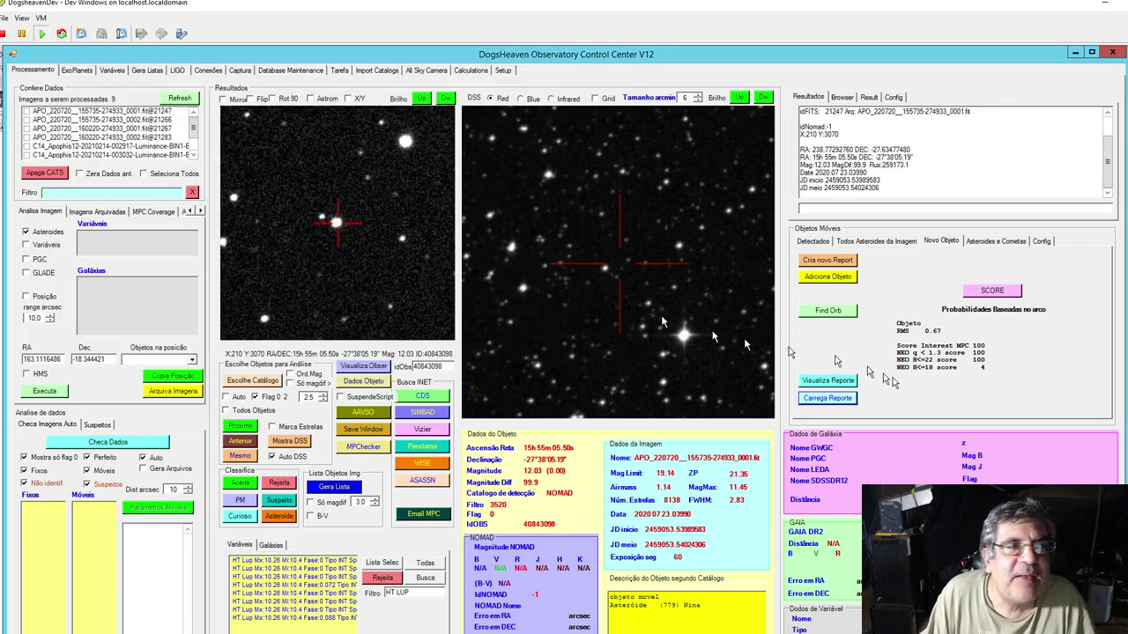
pyautogui.click(987, 295)
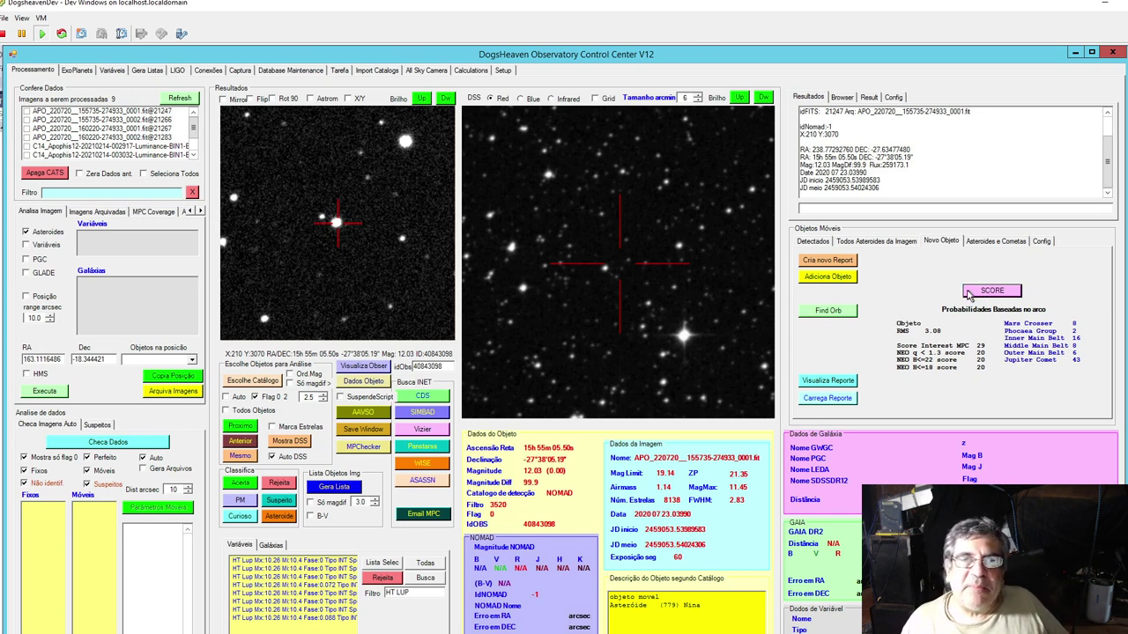
# Open On-line Find_Orb, upload MPC_44542.8860025.REP as the astrometry file, and compute the orbit and ephemerides.
pyautogui.click(837, 314)
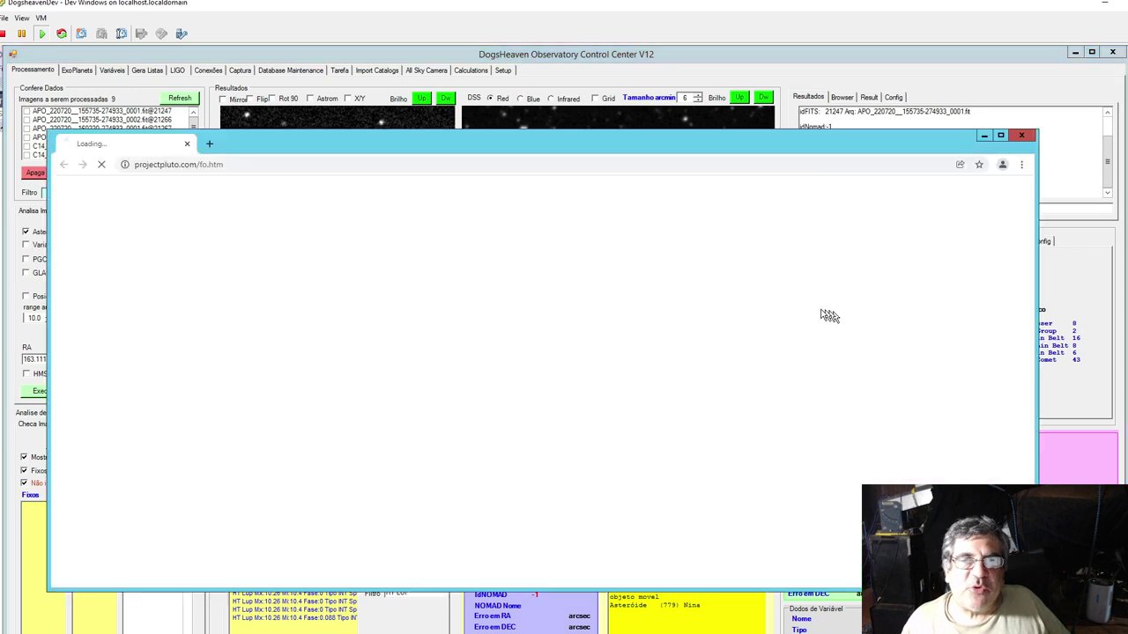
pyautogui.scroll(-3, 323, 495)
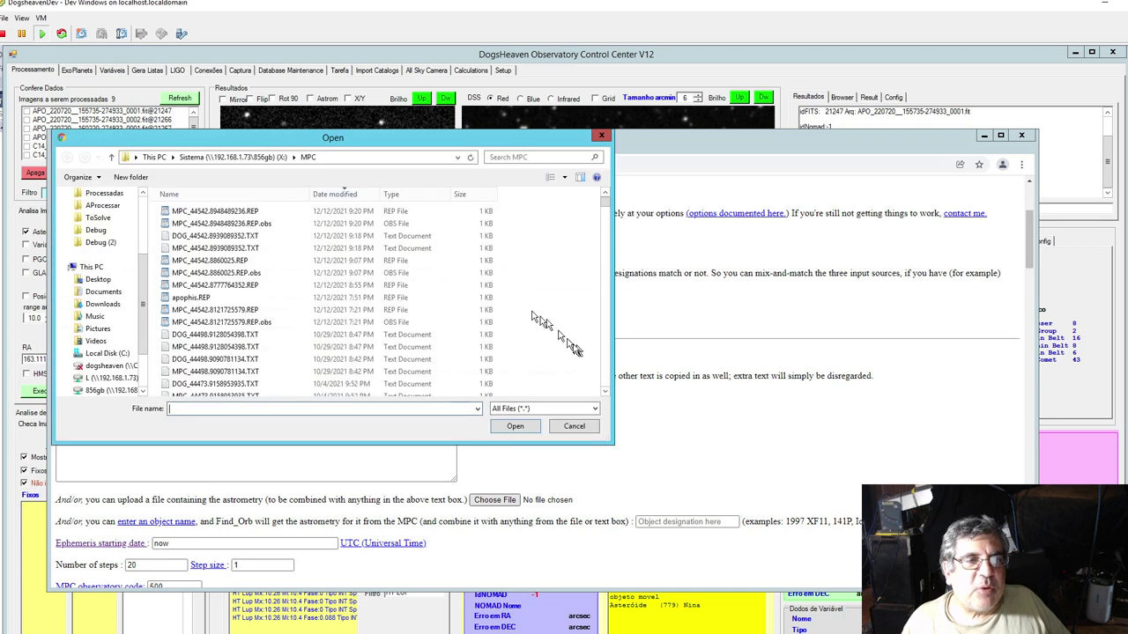
pyautogui.doubleClick(357, 263)
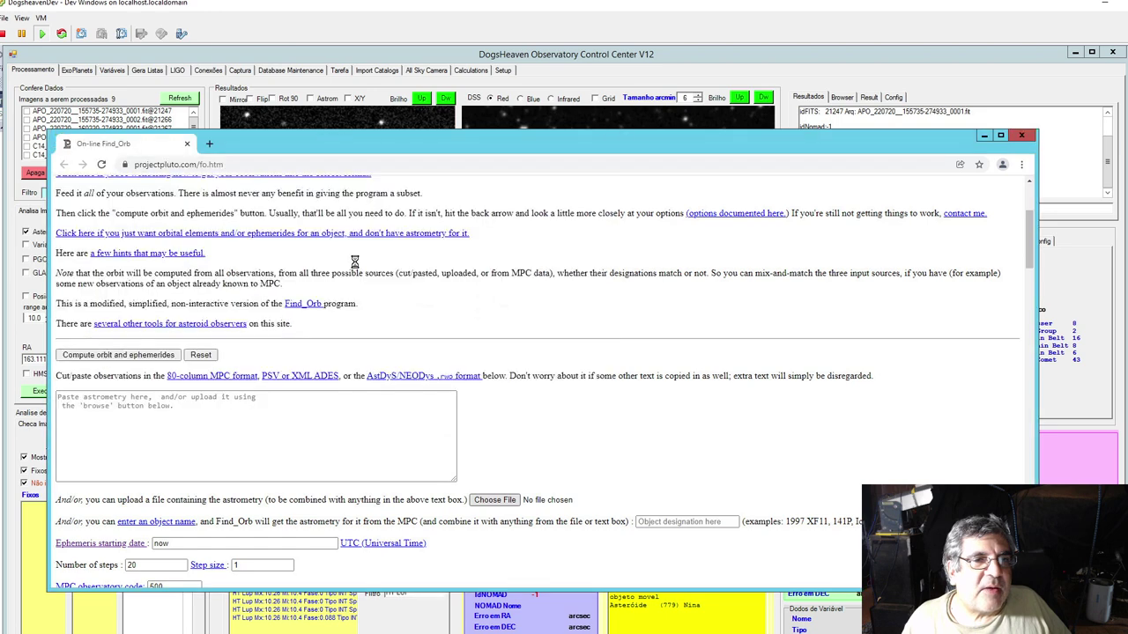
pyautogui.click(157, 358)
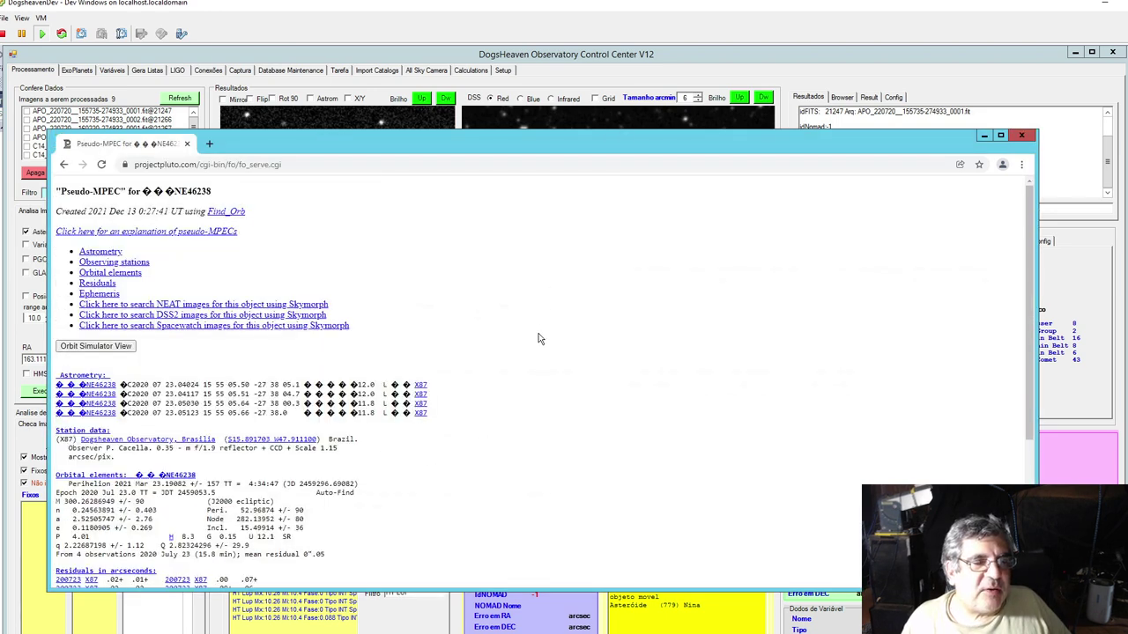
# Compare the computed orbital elements with the 779 Nina Wikipedia article, review the geocentric ephemerides, and close the Find_Orb results.
pyautogui.scroll(-1, 540, 339)
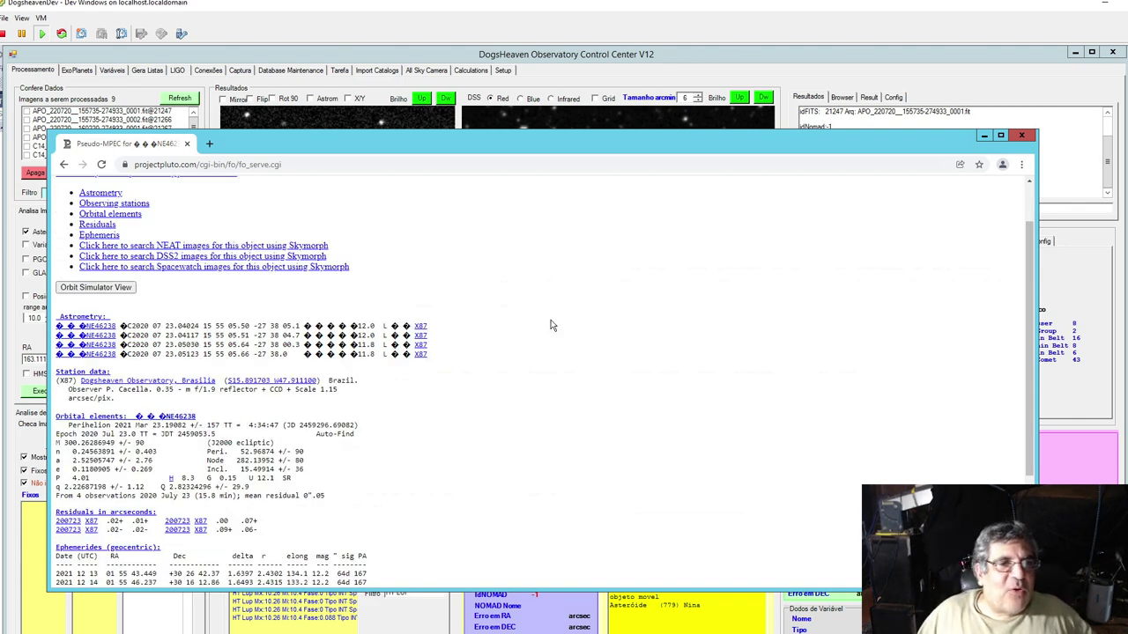
pyautogui.scroll(-1, 560, 324)
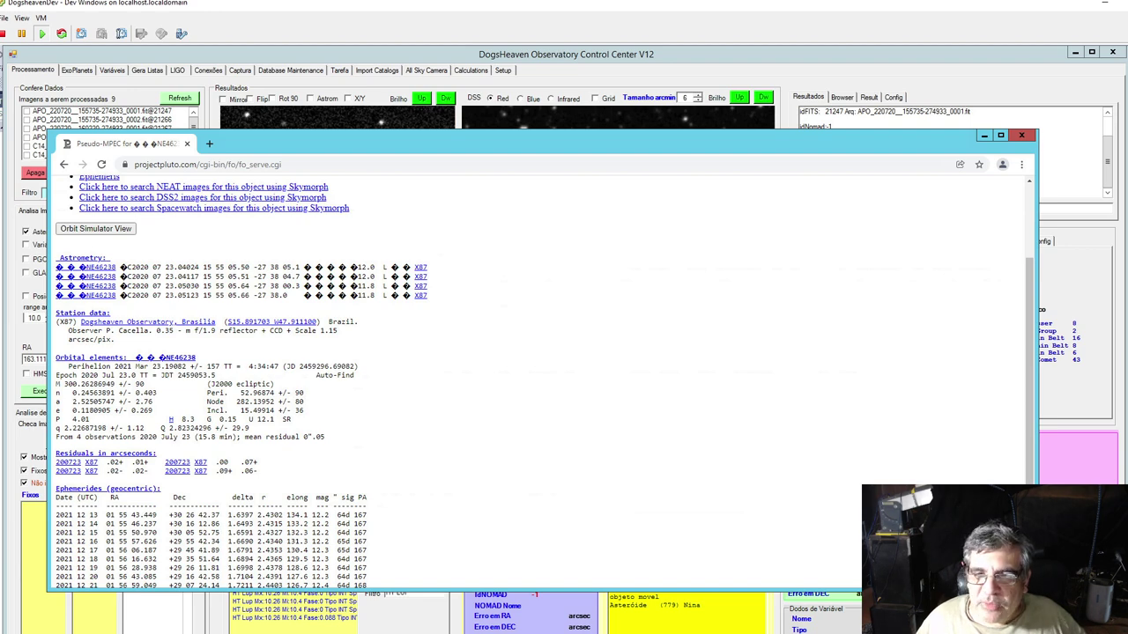
pyautogui.hotkey('alt', 'Tab')
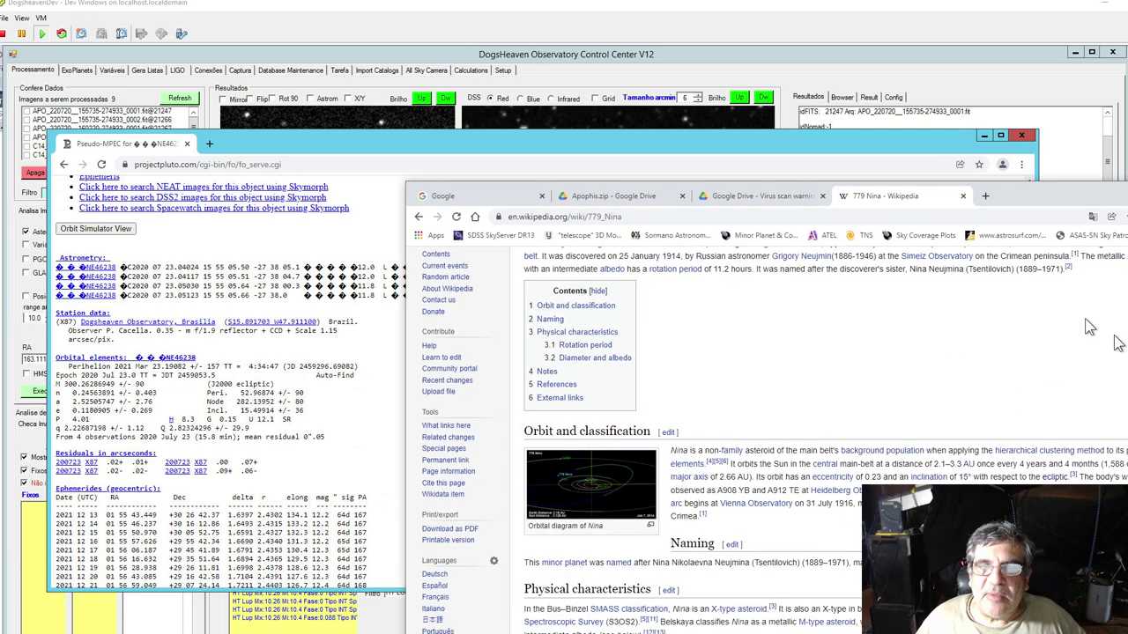
pyautogui.moveTo(1127, 410); pyautogui.dragTo(796, 410)
pyautogui.moveTo(671, 204); pyautogui.dragTo(714, 84)
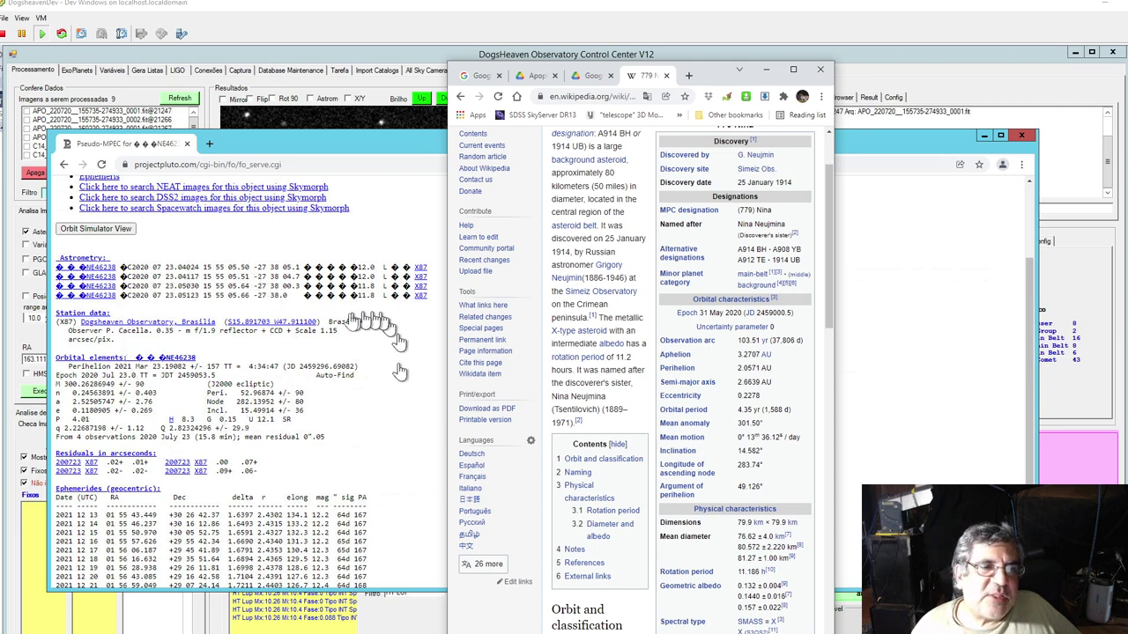
pyautogui.hotkey('alt', 'F4')
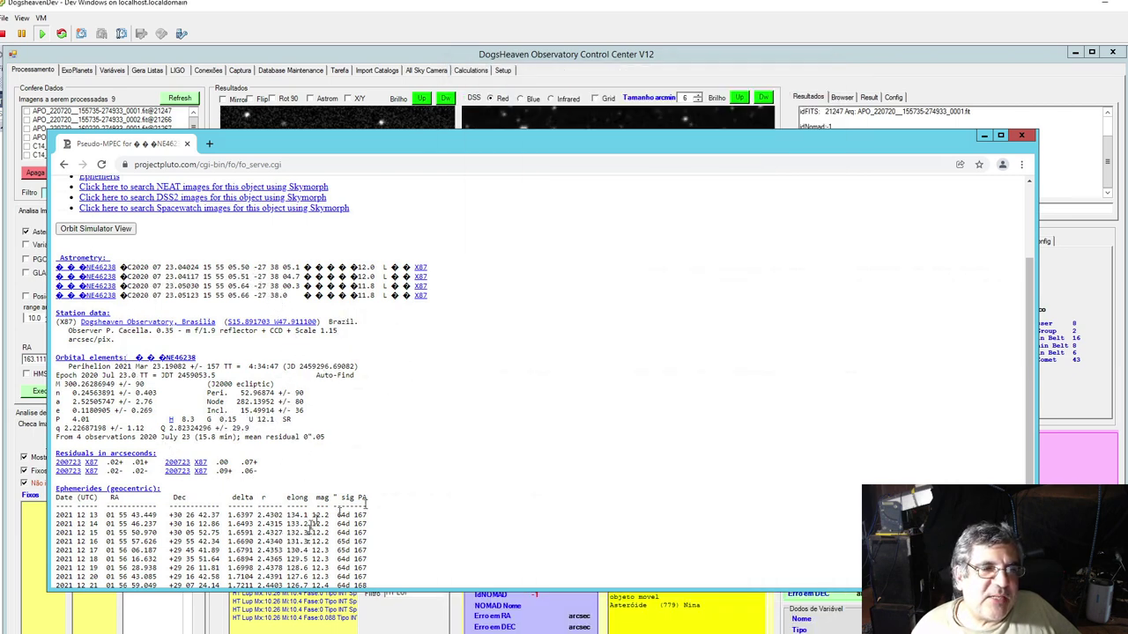
pyautogui.scroll(-3, 395, 493)
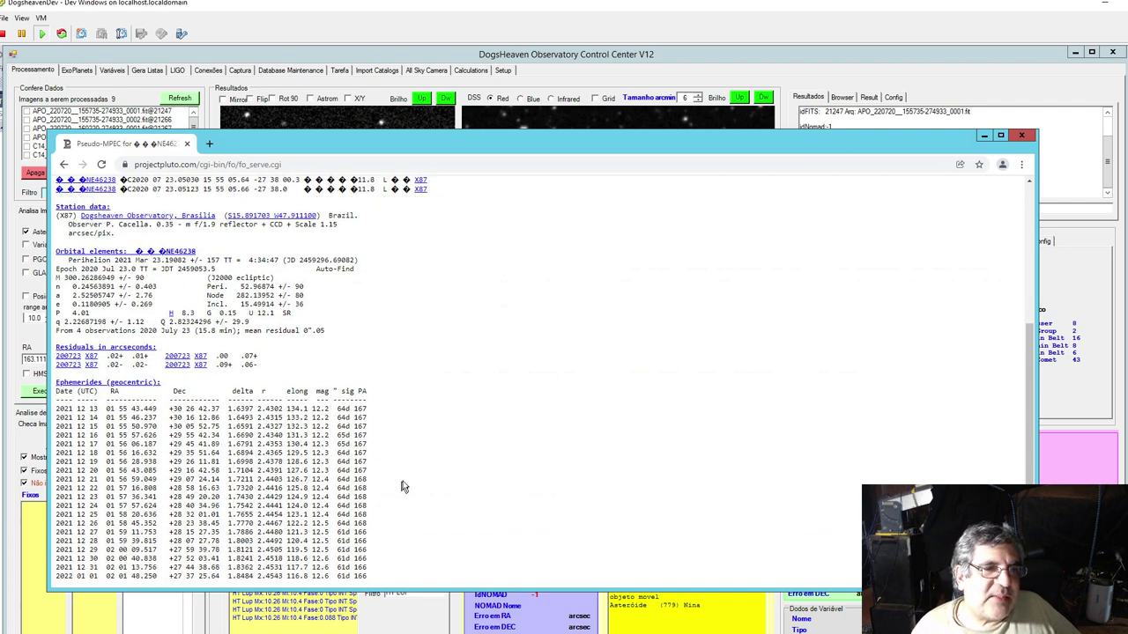
pyautogui.click(1021, 138)
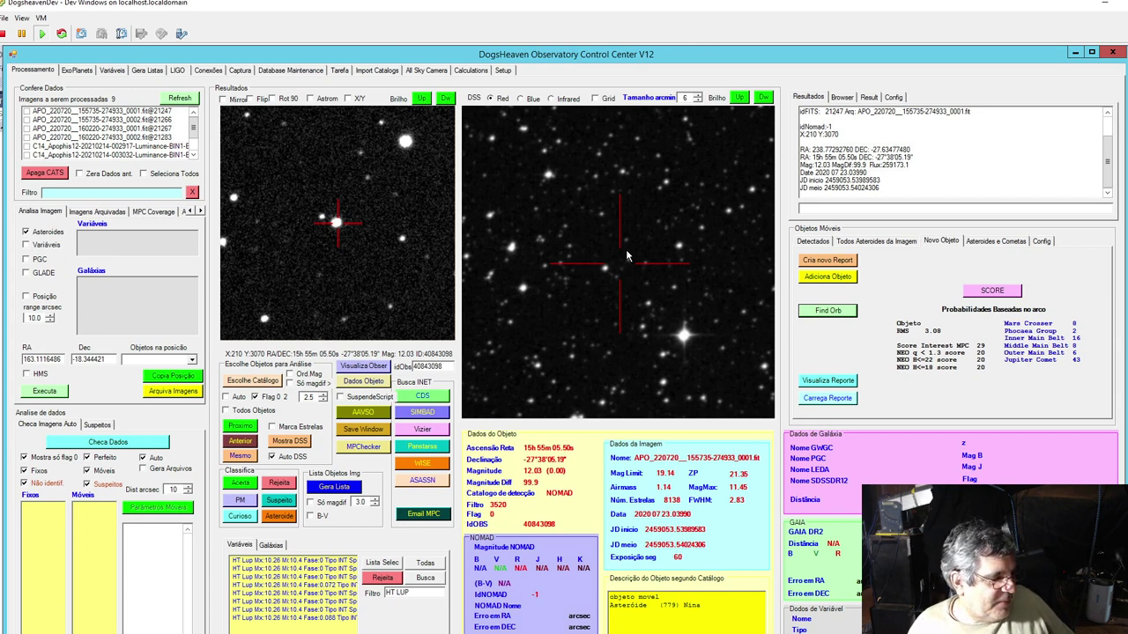
# In the exoplanet module, select image XPLANET_-0003.fit@3 and list its stars.
pyautogui.click(76, 70)
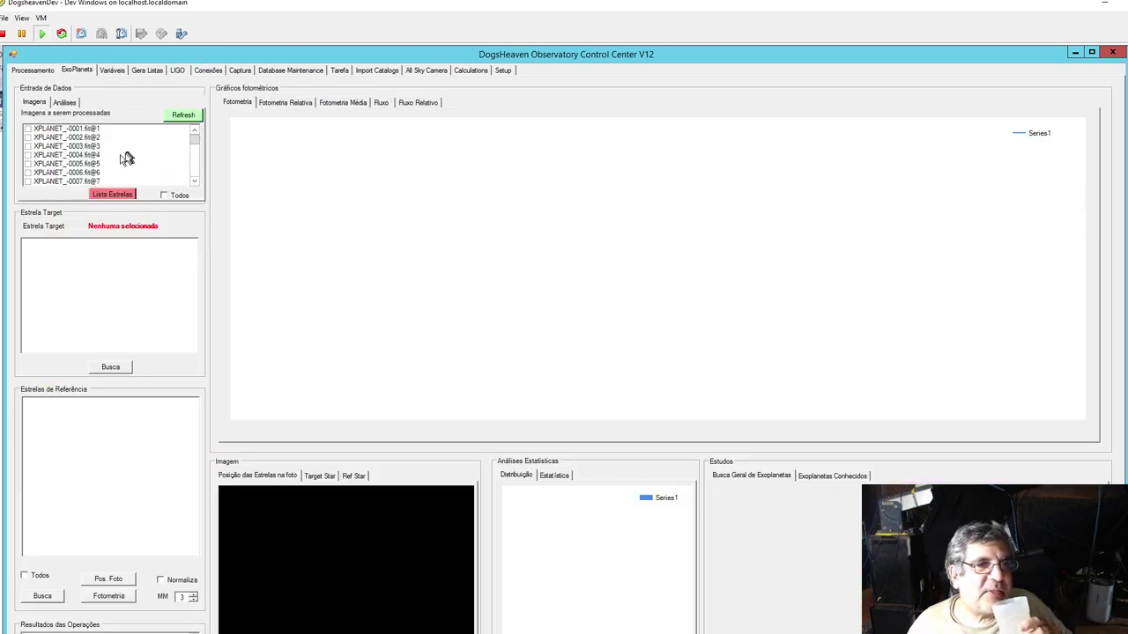
pyautogui.moveTo(196, 141)
pyautogui.mouseDown()
pyautogui.moveTo(197, 178)
pyautogui.moveTo(194, 131)
pyautogui.mouseUp()
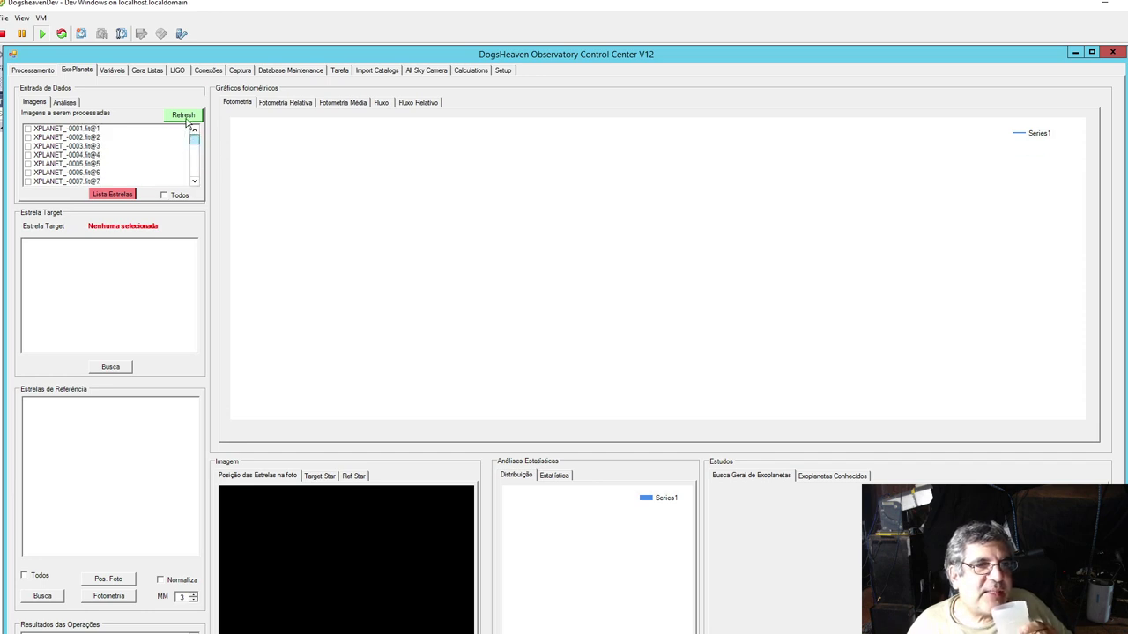
pyautogui.click(80, 148)
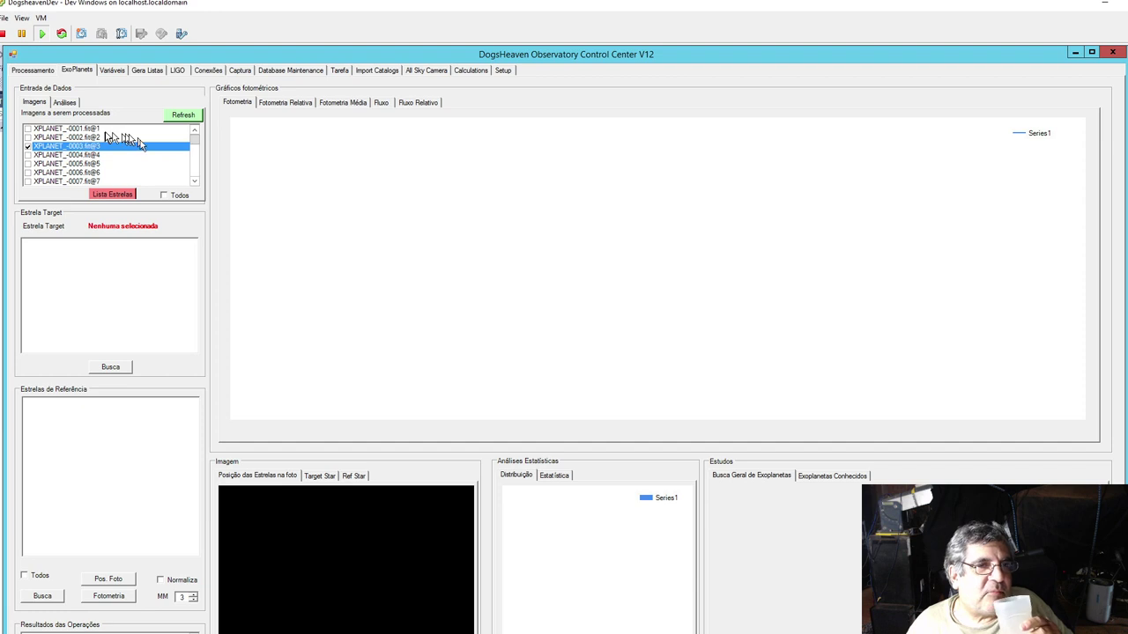
pyautogui.click(113, 195)
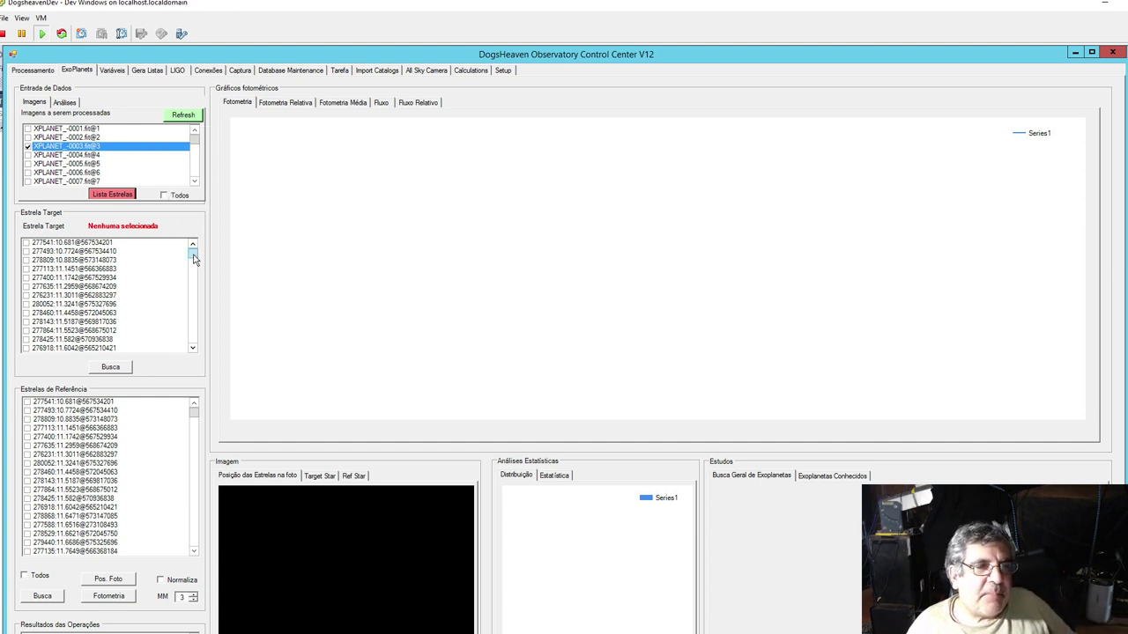
# Try to select 277809:13.1876@568673617 as the target star for the exoplanet photometry.
pyautogui.moveTo(194, 257); pyautogui.dragTo(195, 258)
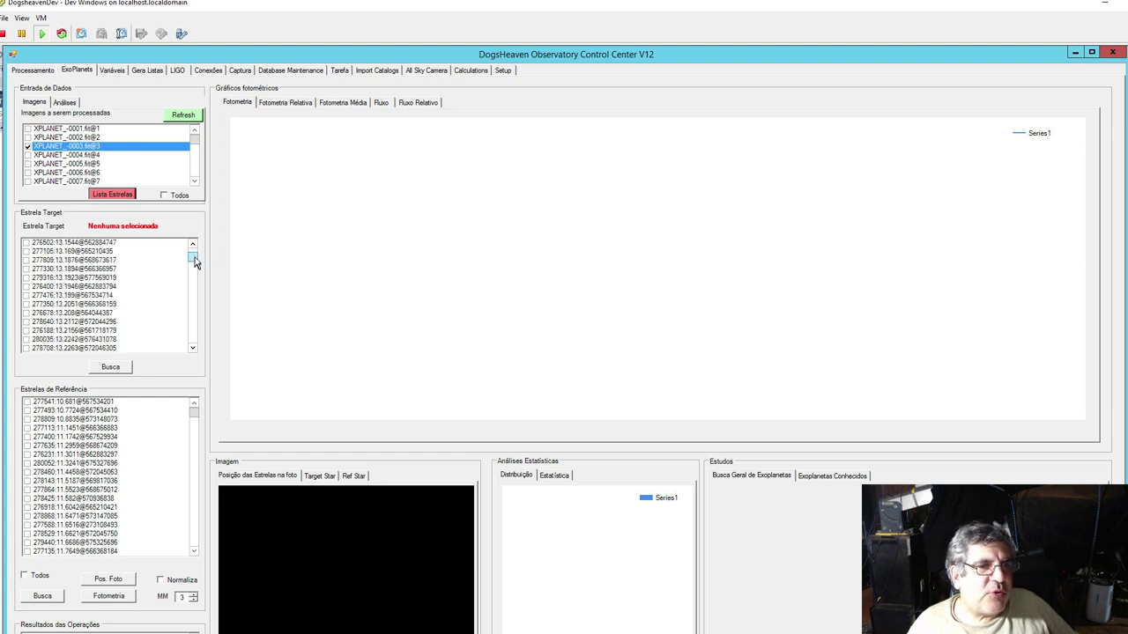
pyautogui.click(78, 262)
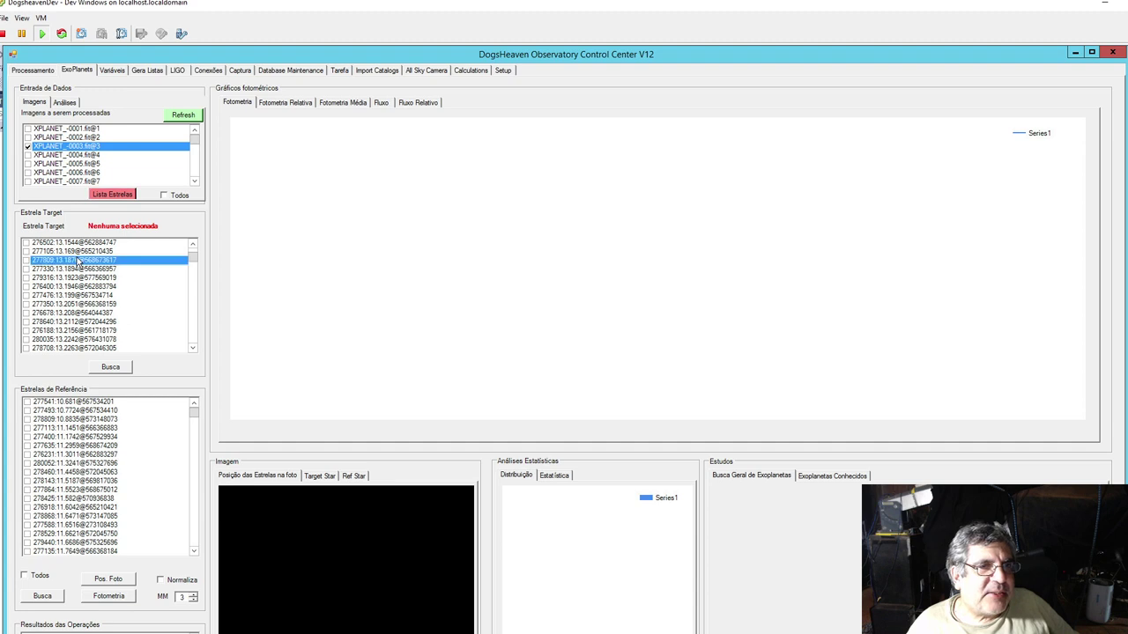
pyautogui.click(25, 263)
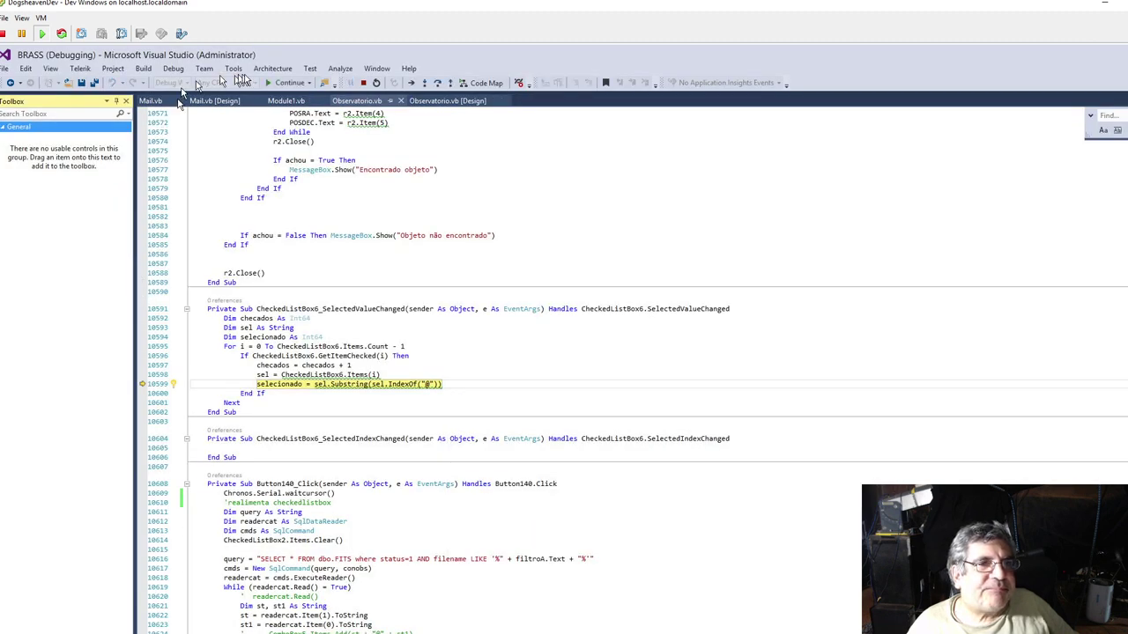
# Stop the BRASS debugging session in Visual Studio, run the project again, and open its Observatório window.
pyautogui.click(285, 83)
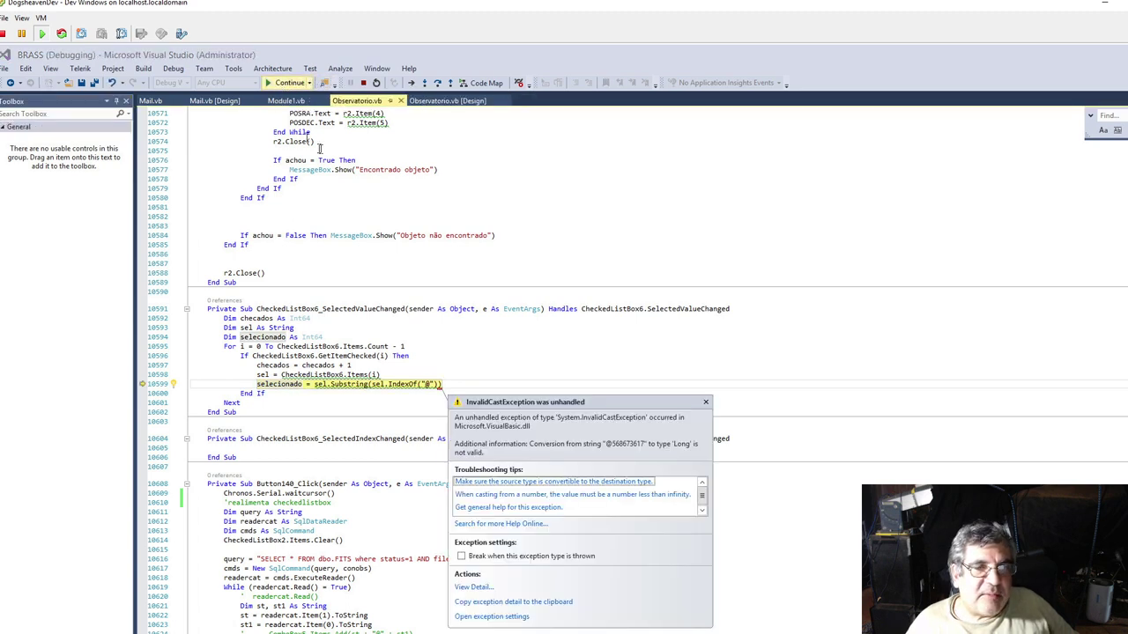
pyautogui.click(364, 82)
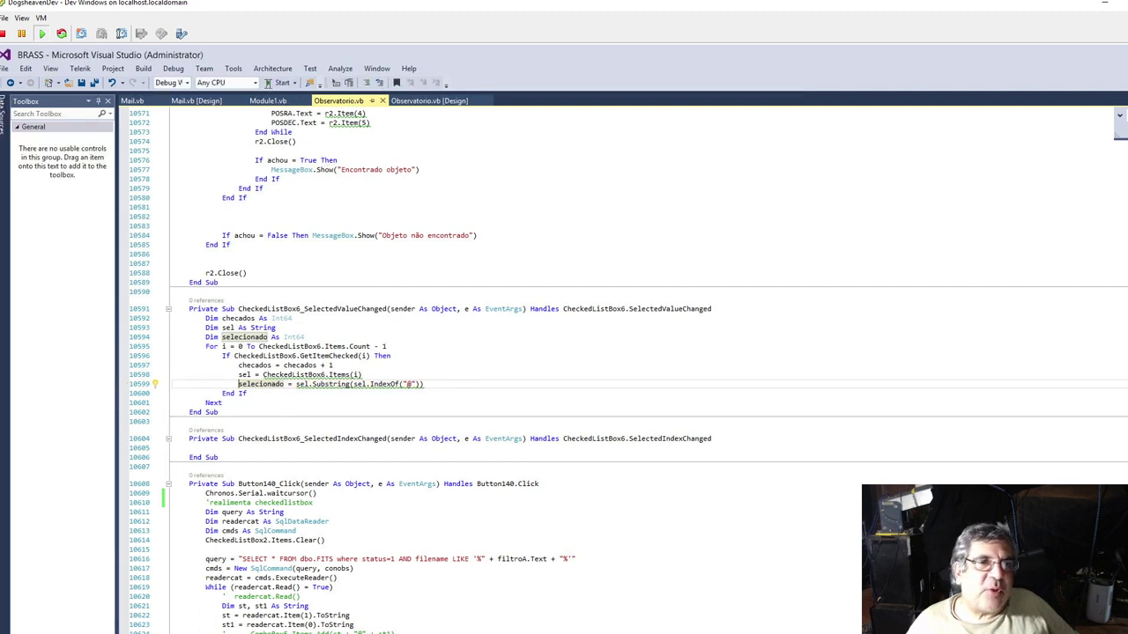
pyautogui.click(278, 83)
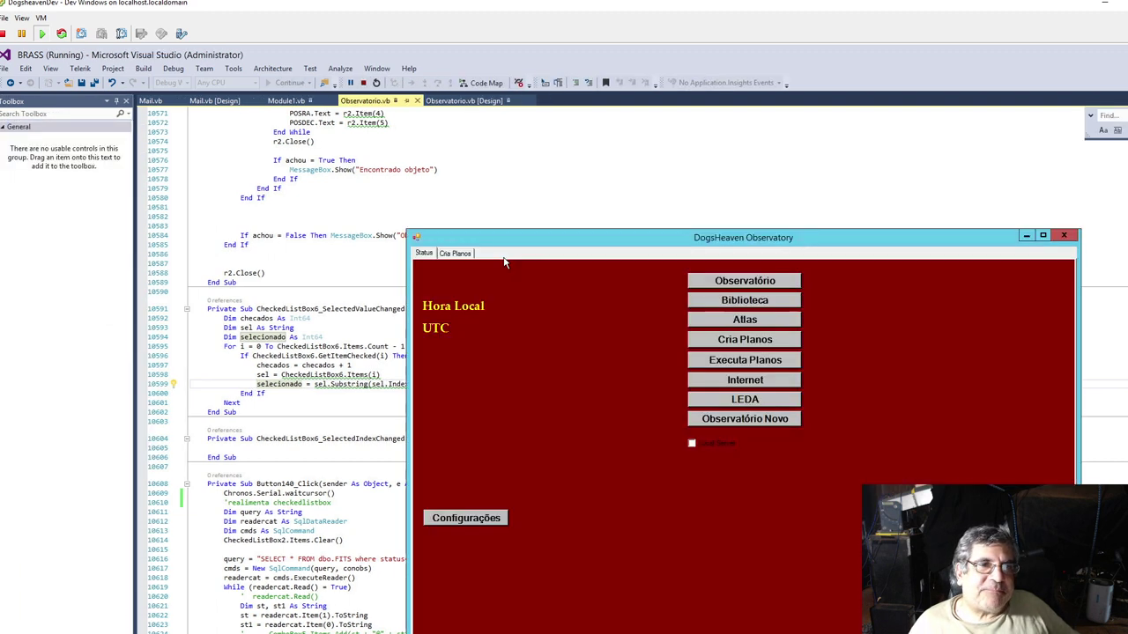
pyautogui.click(721, 286)
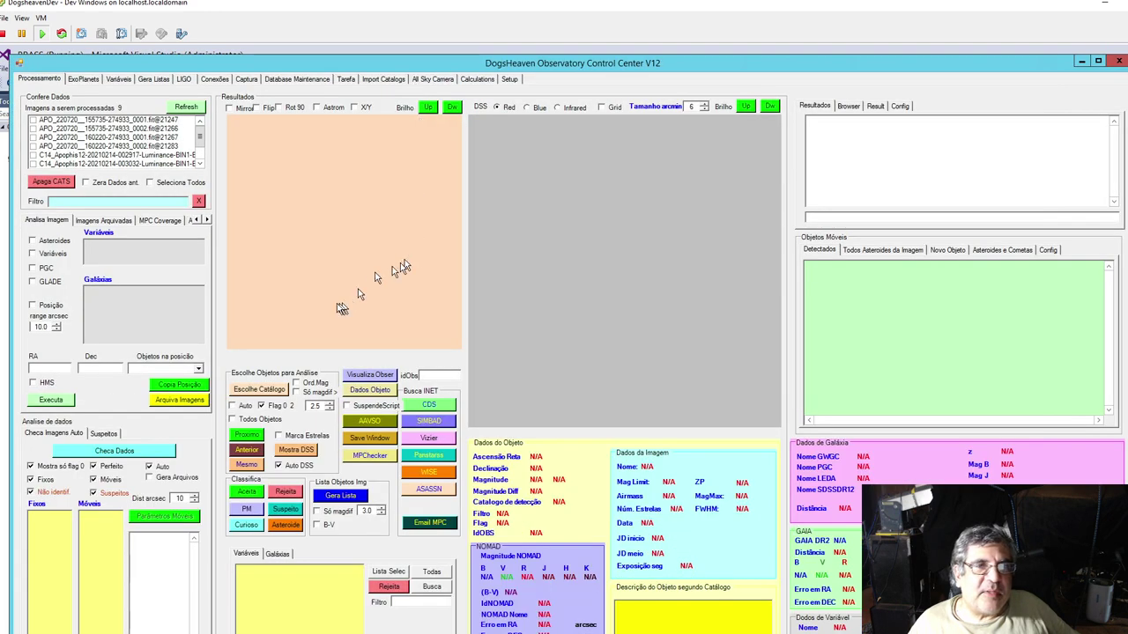
# In the exoplanet module, select image XPLANET_-0001.fit@1 and list its stars.
pyautogui.click(101, 81)
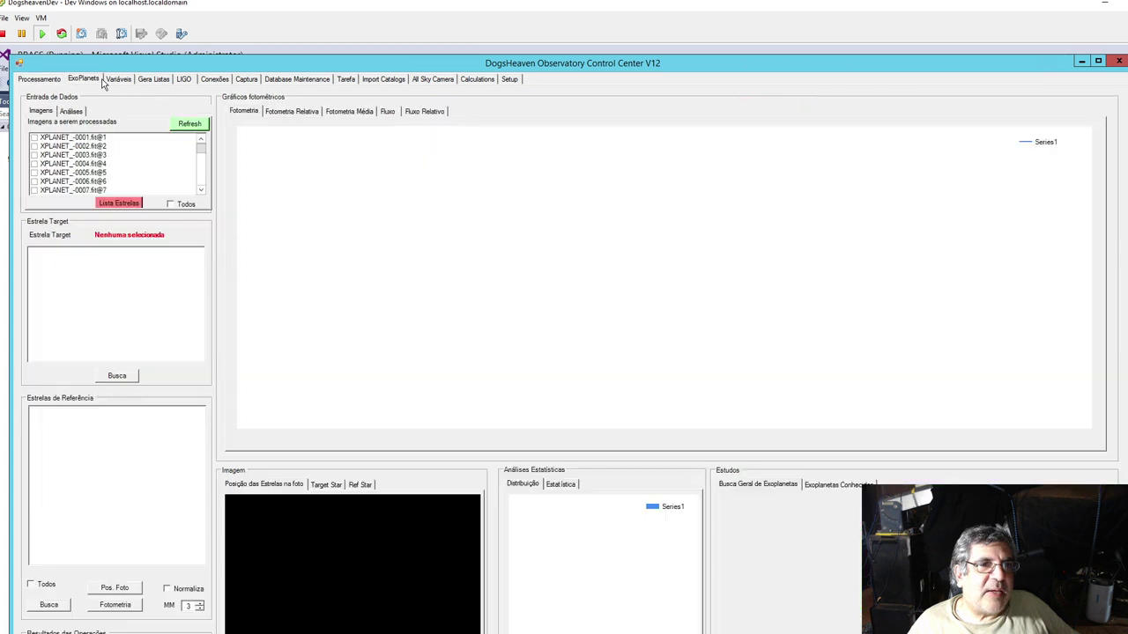
pyautogui.click(90, 139)
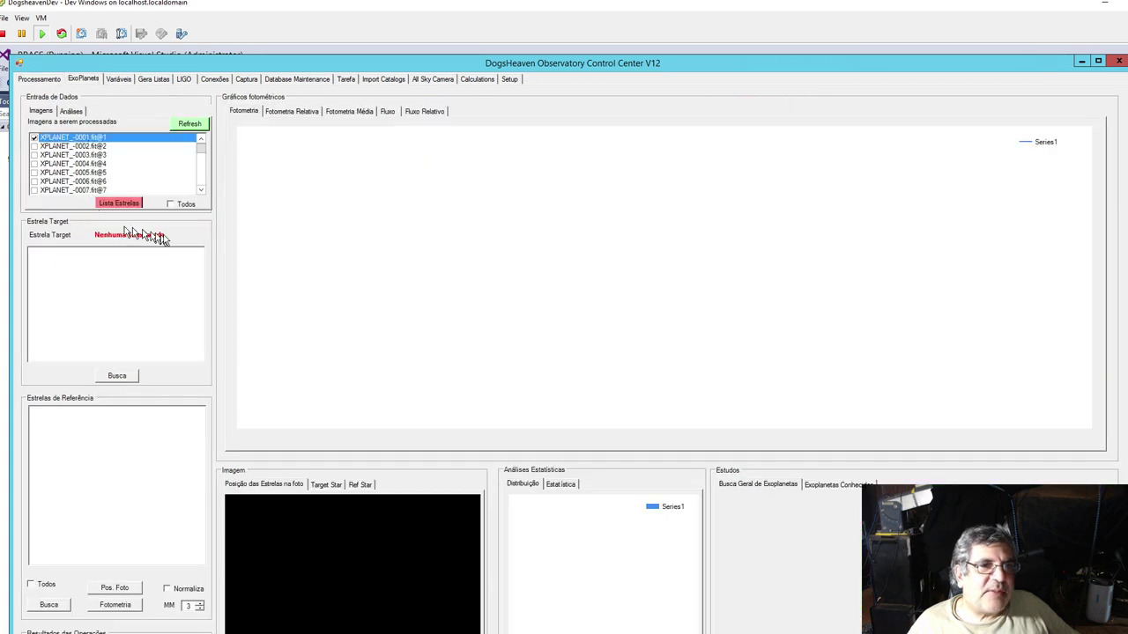
pyautogui.click(131, 203)
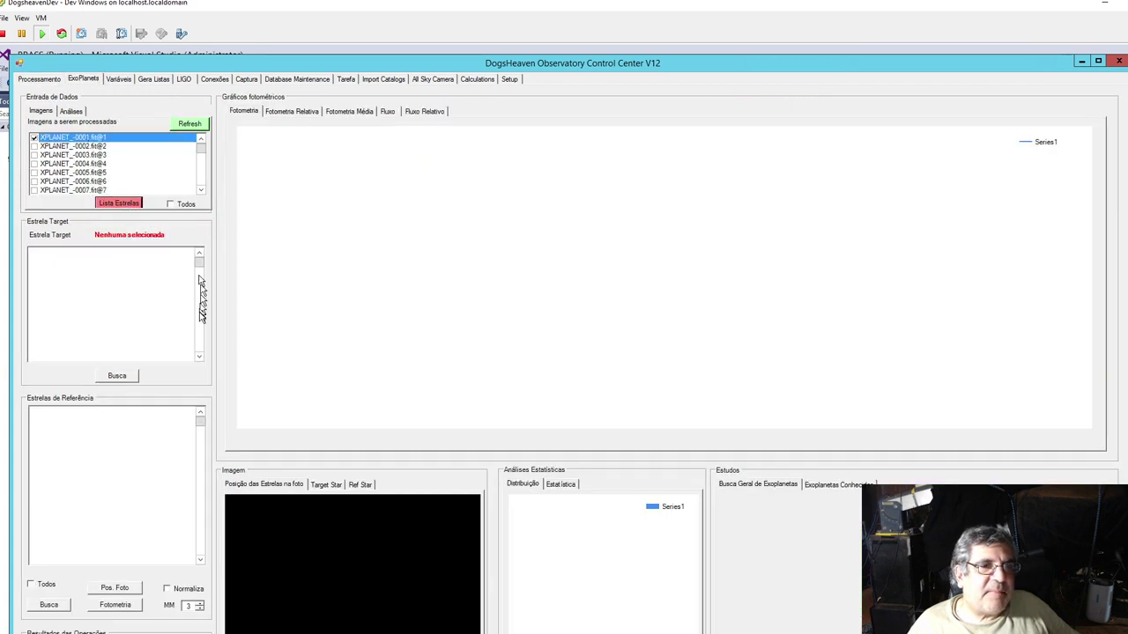
# Try to select 270268:12.1485@572045057 as the target star, and stop the debugging session.
pyautogui.scroll(-4, 199, 324)
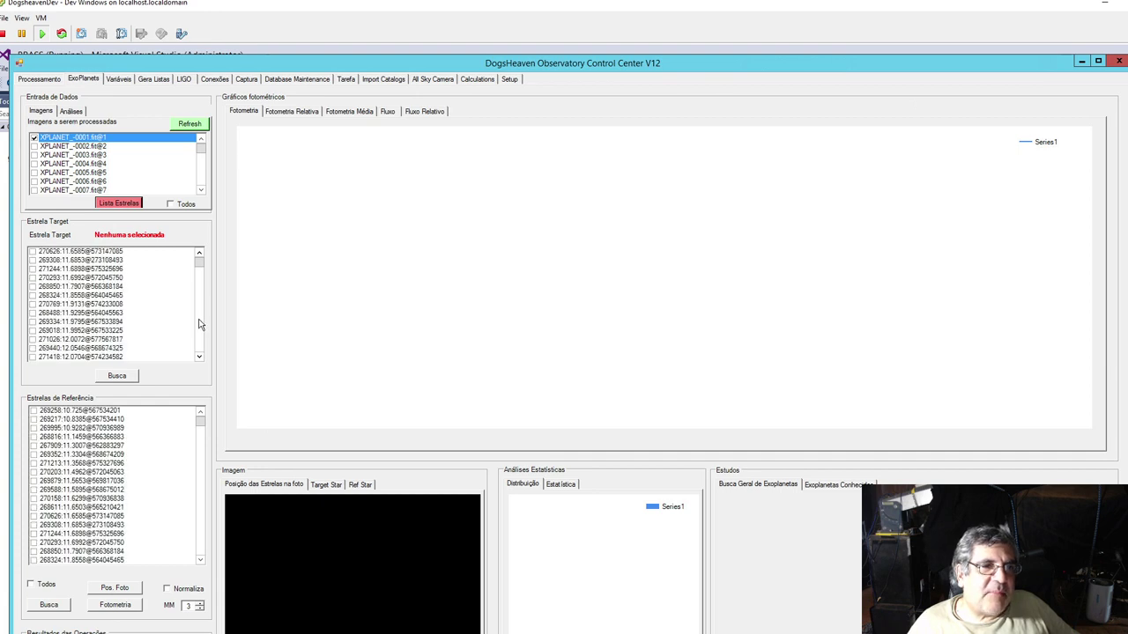
pyautogui.scroll(-4, 199, 324)
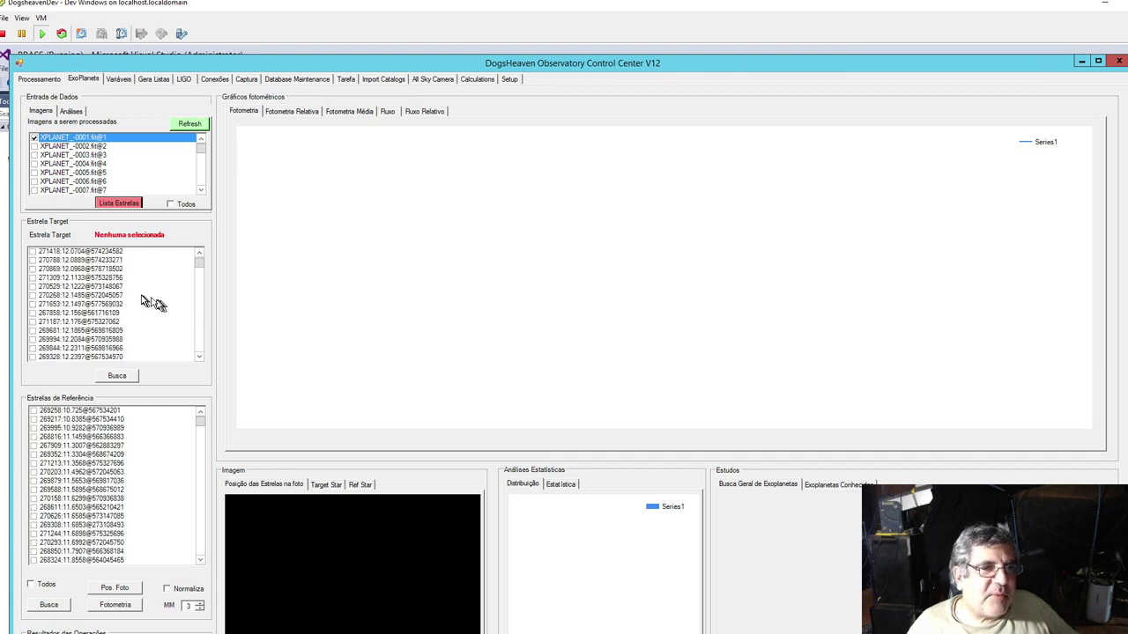
pyautogui.click(34, 298)
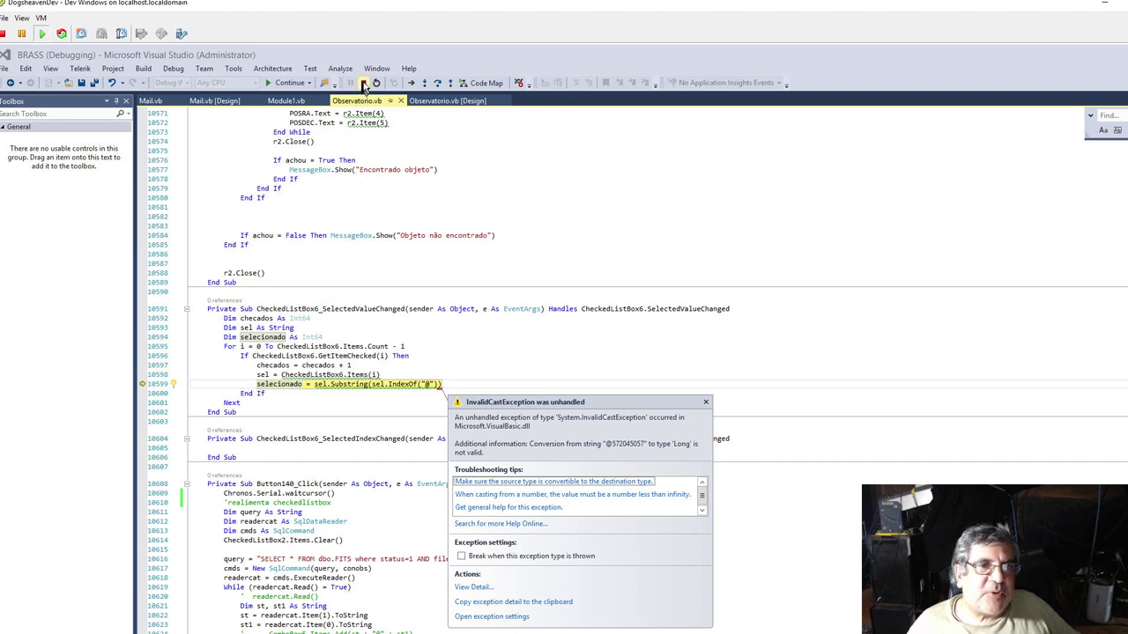
pyautogui.click(363, 82)
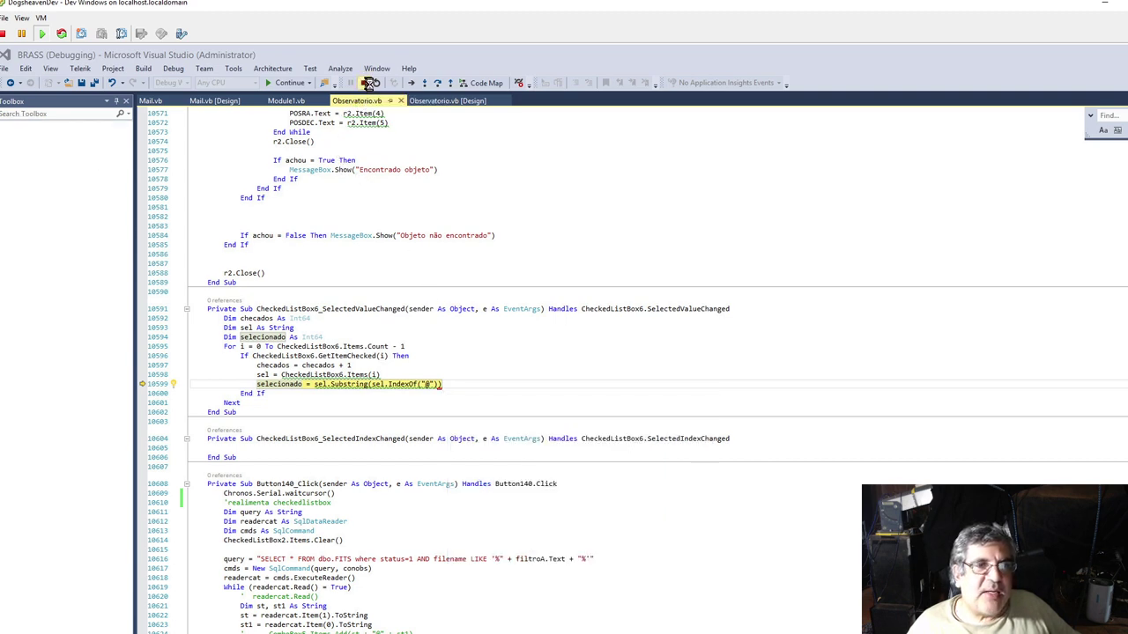